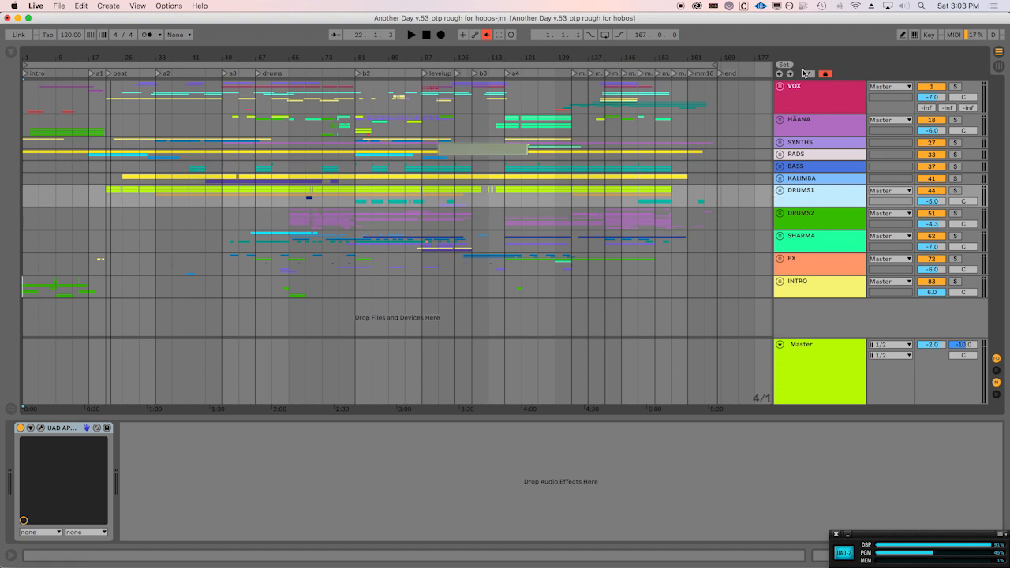
# Unfold the FX group and show the device chain of its fx.indian hula jig track.
pyautogui.click(822, 103)
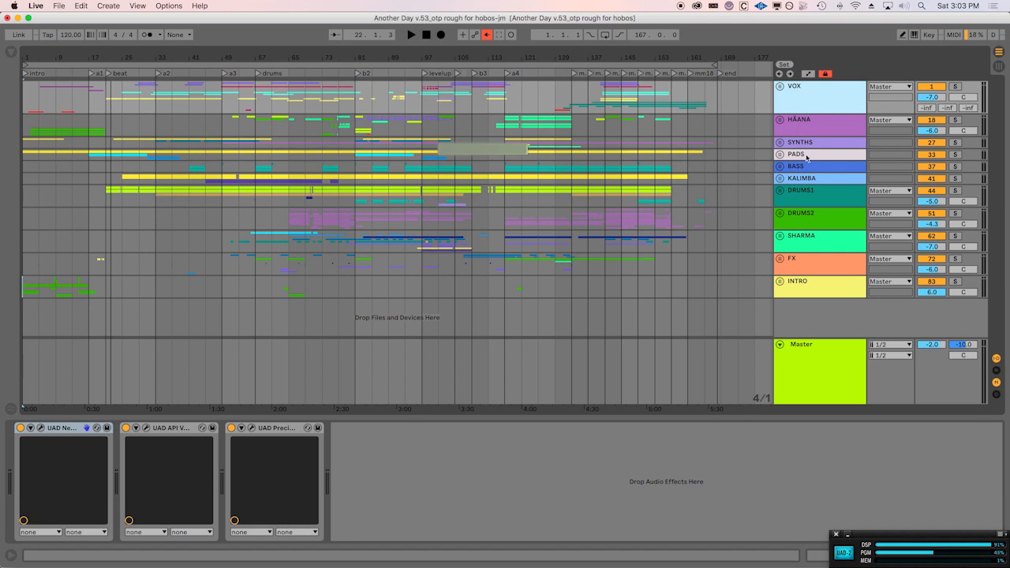
pyautogui.click(779, 259)
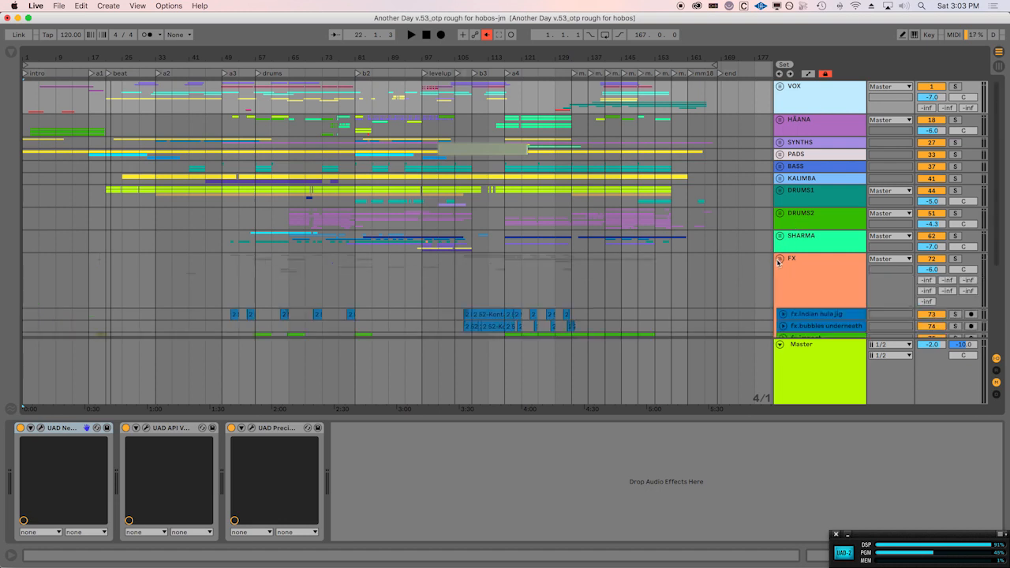
pyautogui.scroll(-5, 740, 172)
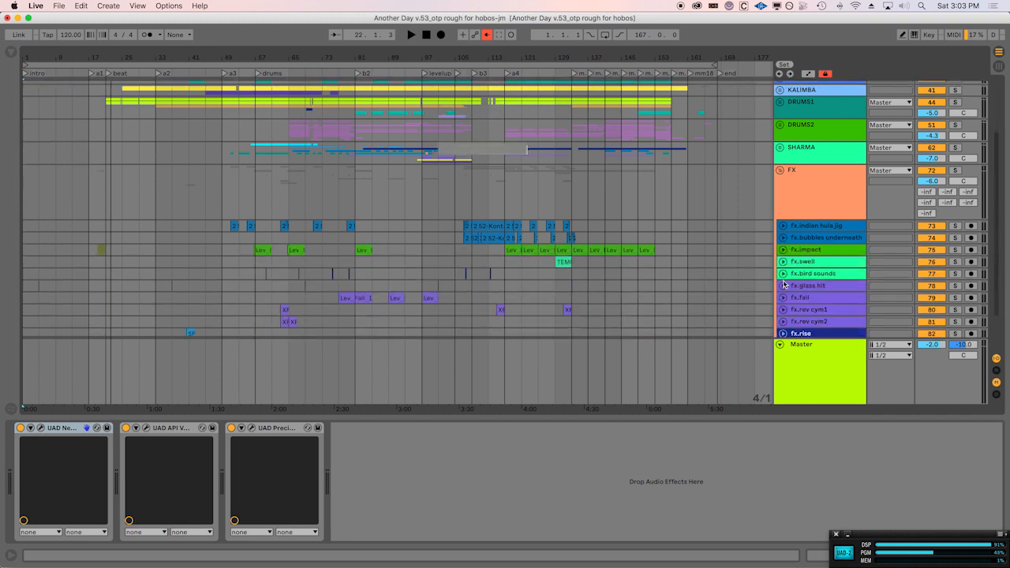
pyautogui.click(819, 226)
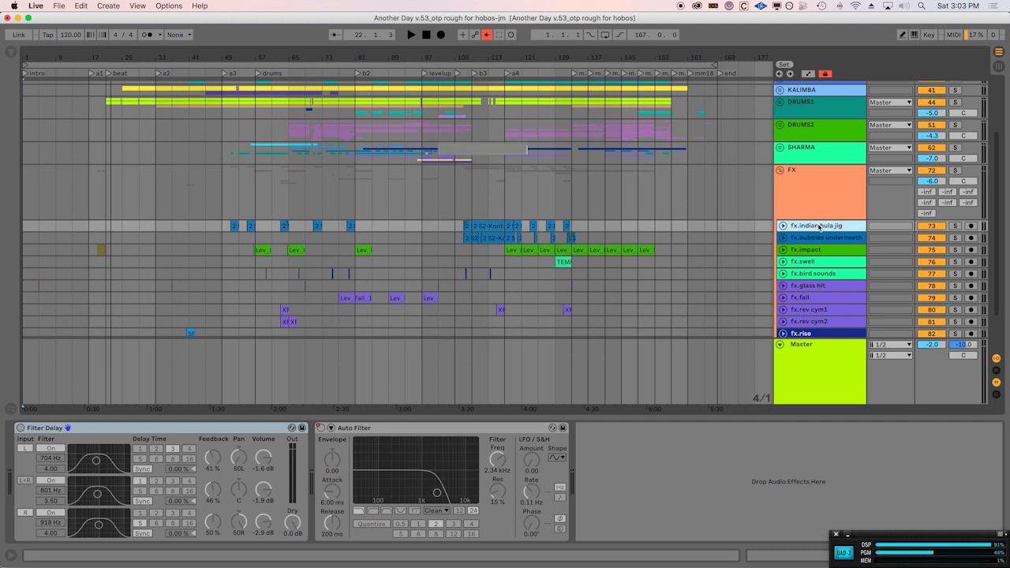
# Audition the fx.indian hula jig clip at bar 109 in solo, remove the solo and fold the FX group.
pyautogui.click(492, 224)
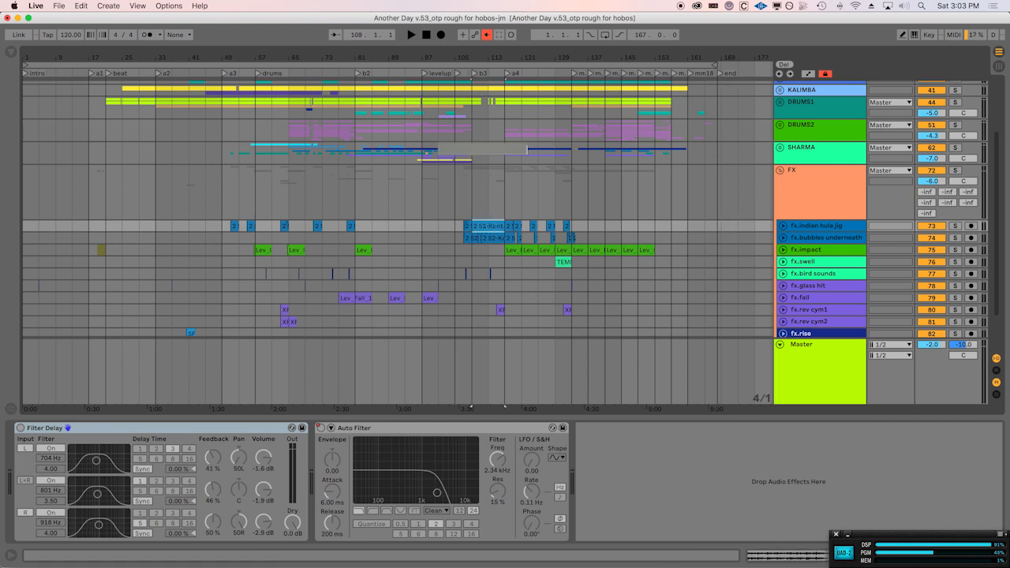
pyautogui.click(956, 226)
pyautogui.press('space')
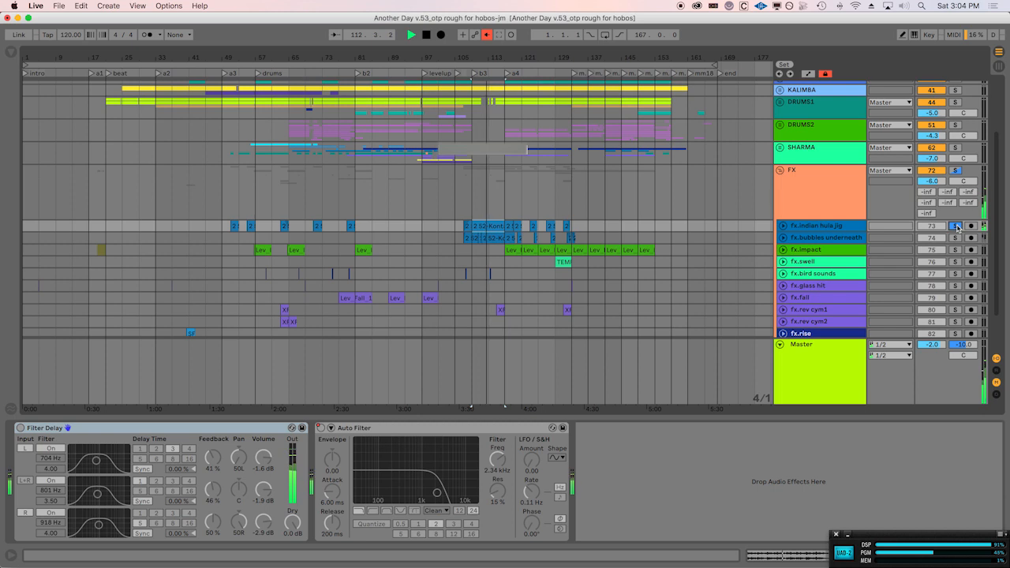
pyautogui.click(956, 226)
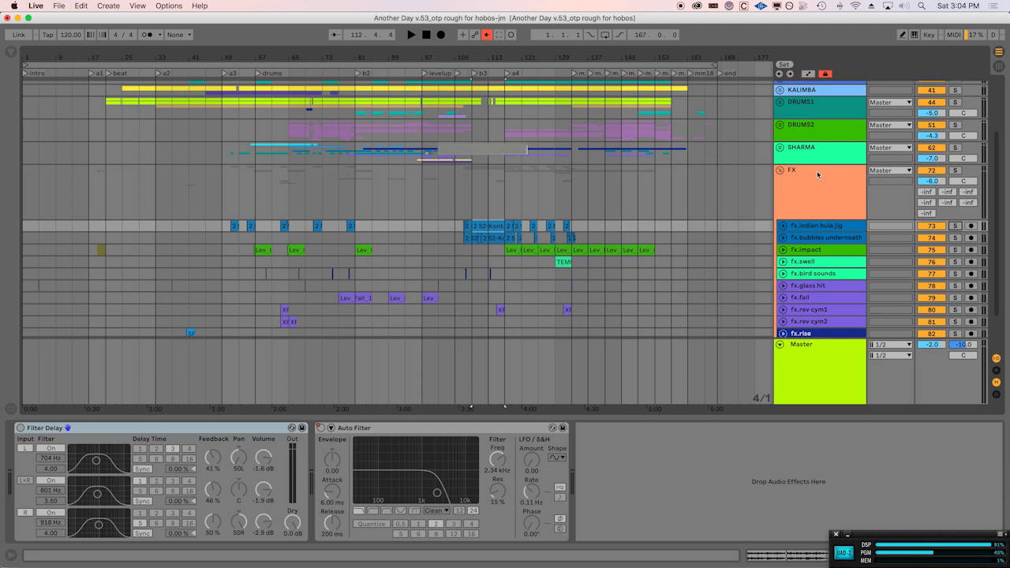
pyautogui.click(780, 172)
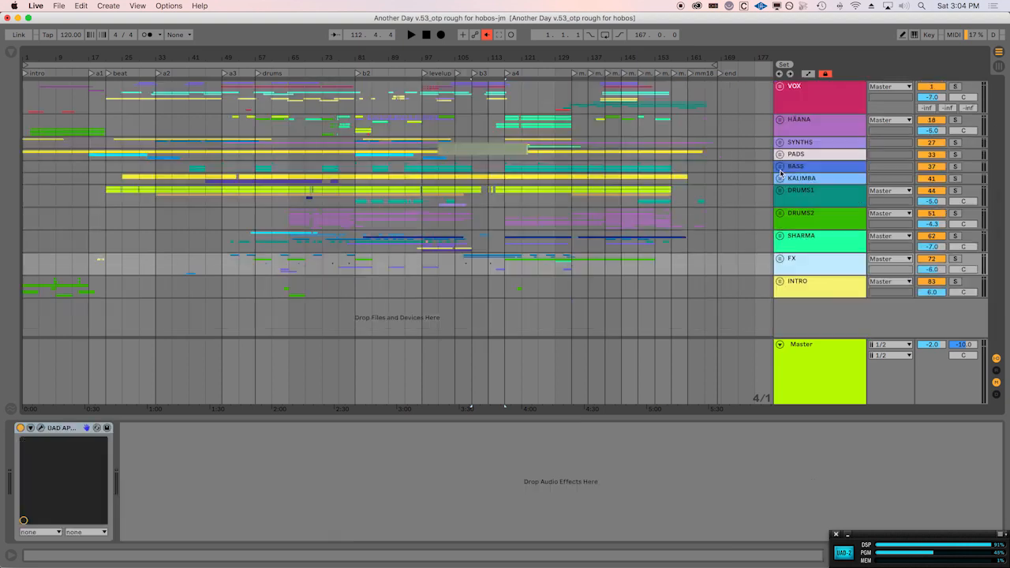
# Unfold the DRUMS2 group and audition it in solo from bar 141, ending with playback stopped and solo off.
pyautogui.click(818, 219)
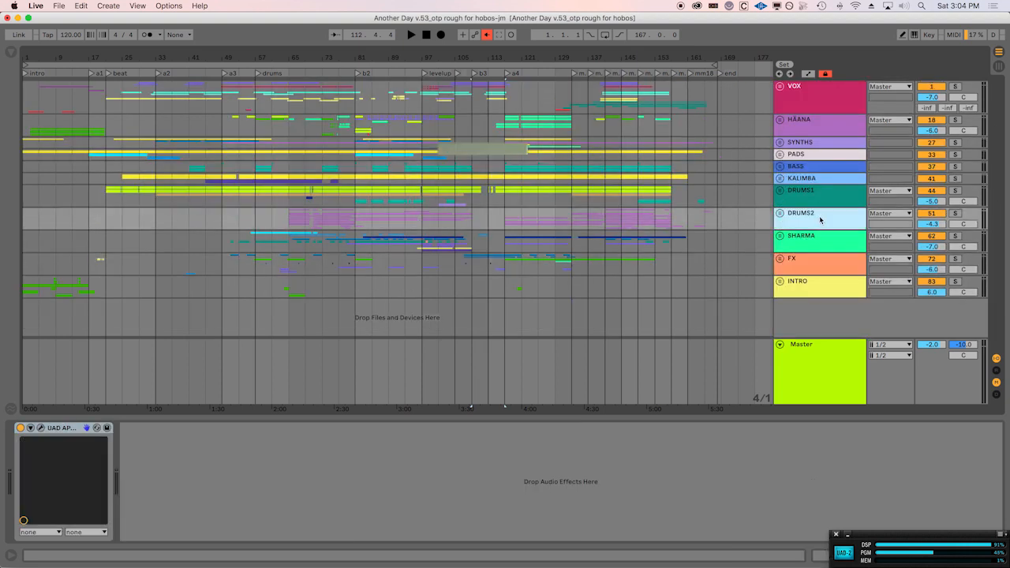
pyautogui.click(780, 214)
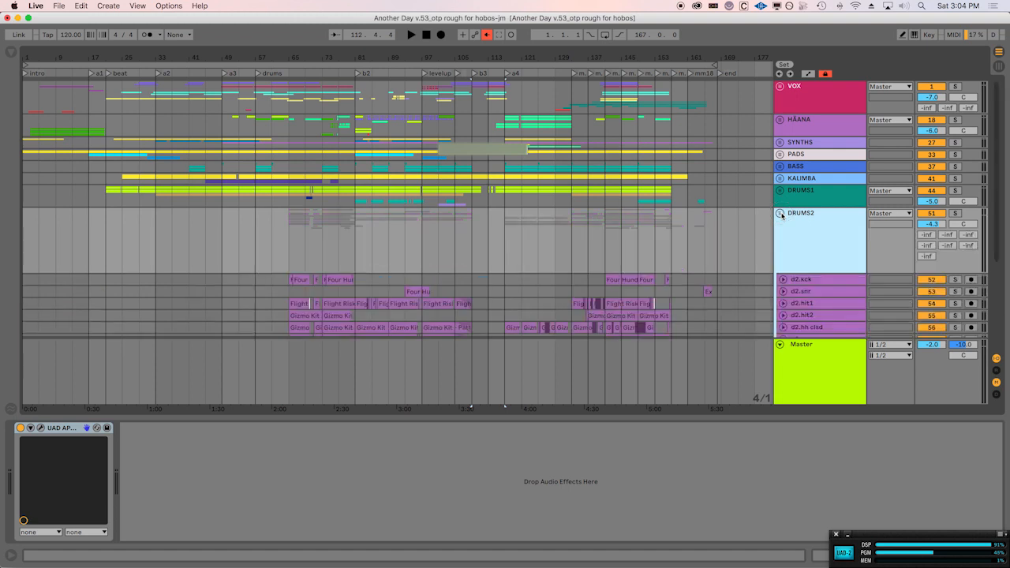
pyautogui.click(605, 249)
pyautogui.scroll(-3, 619, 254)
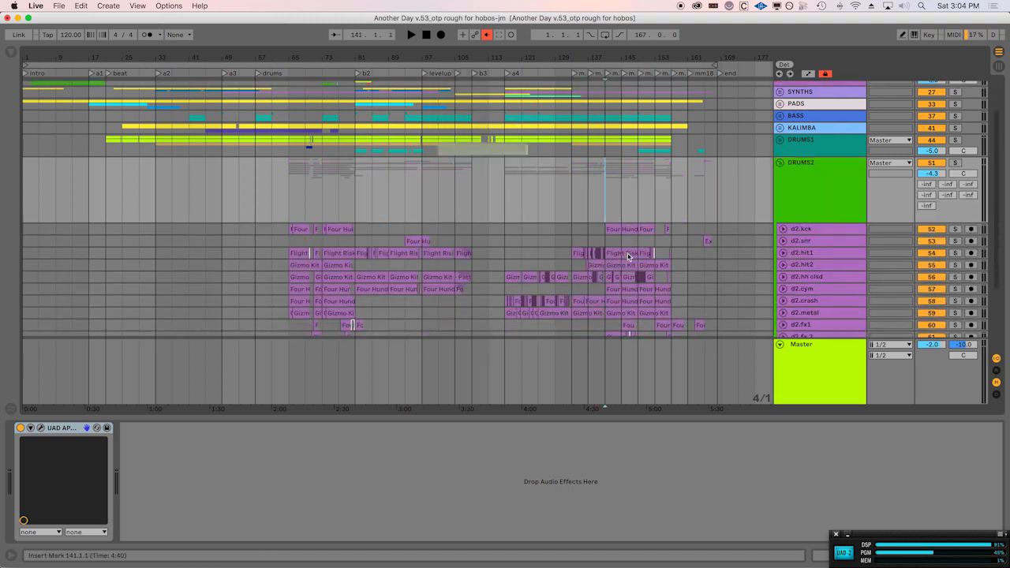
pyautogui.scroll(-1, 629, 257)
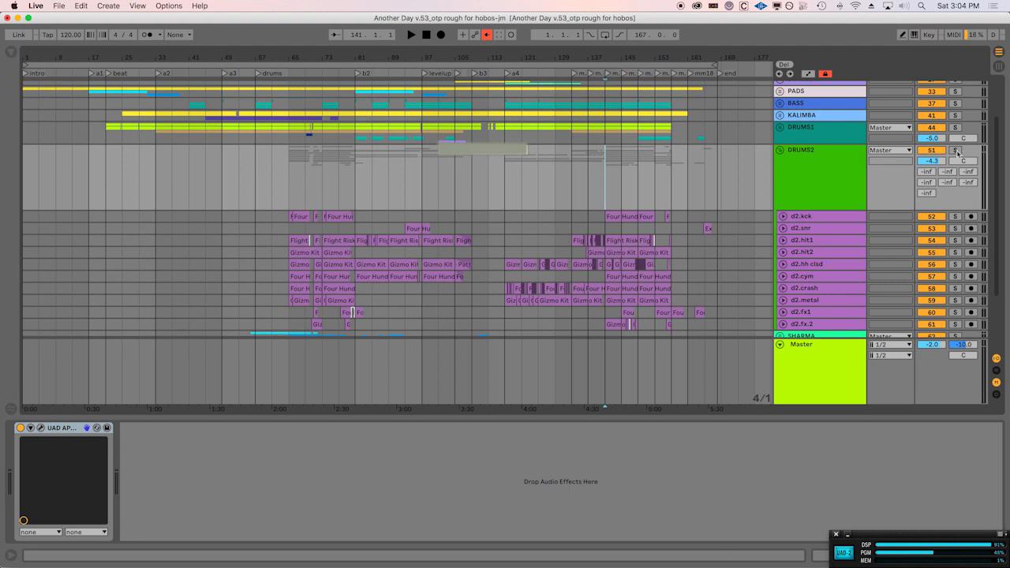
pyautogui.click(956, 150)
pyautogui.press('space')
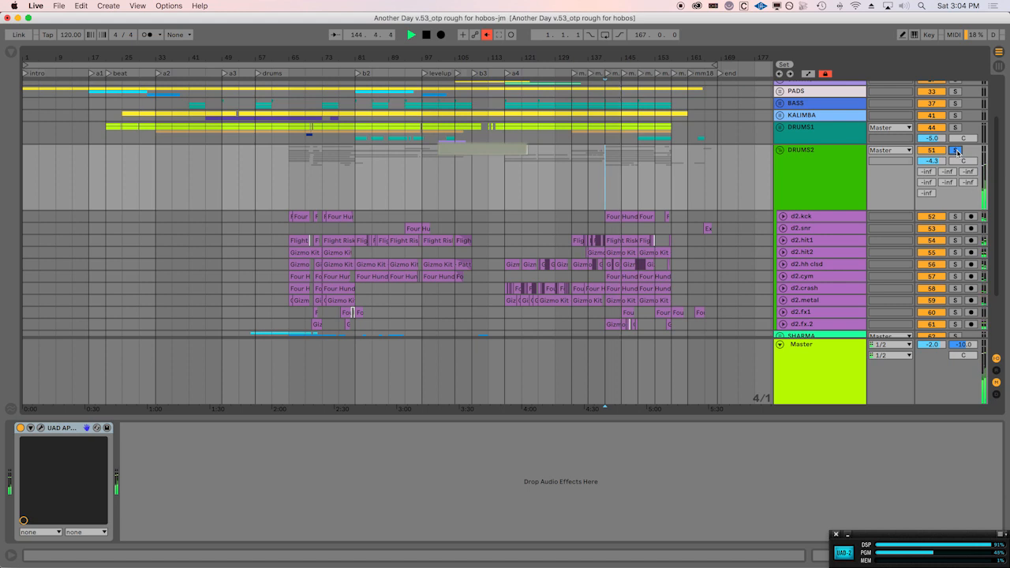
pyautogui.click(958, 153)
pyautogui.press('space')
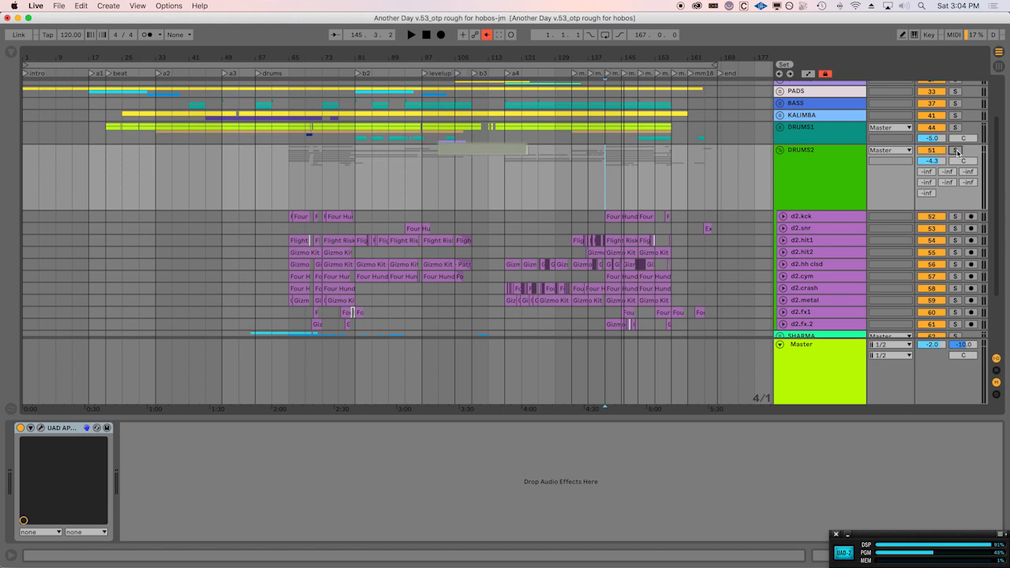
# Open the UAD API Vision Channel Strip on the DRUMS2 group and move its window up over the arrangement.
pyautogui.click(821, 183)
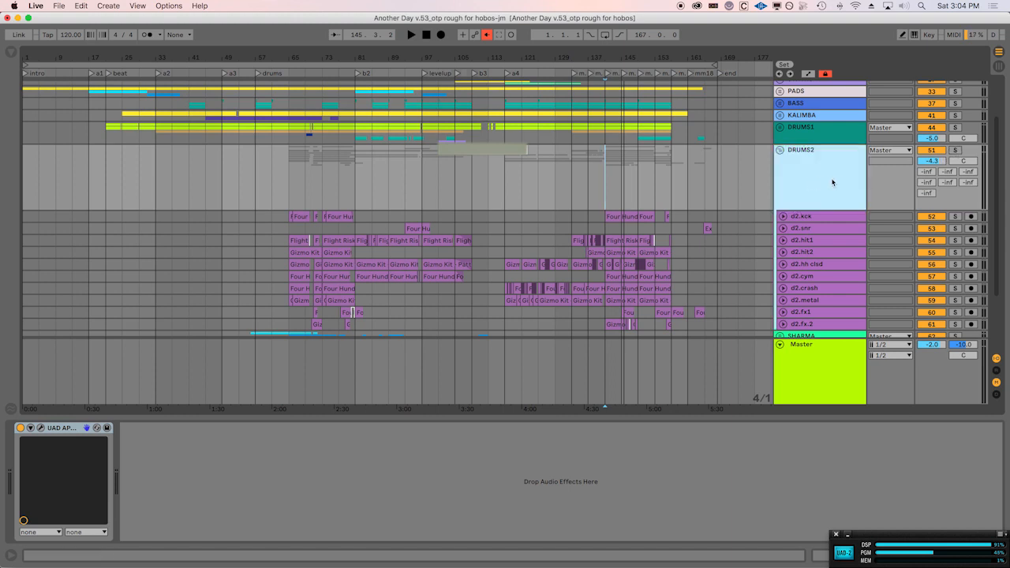
pyautogui.click(41, 429)
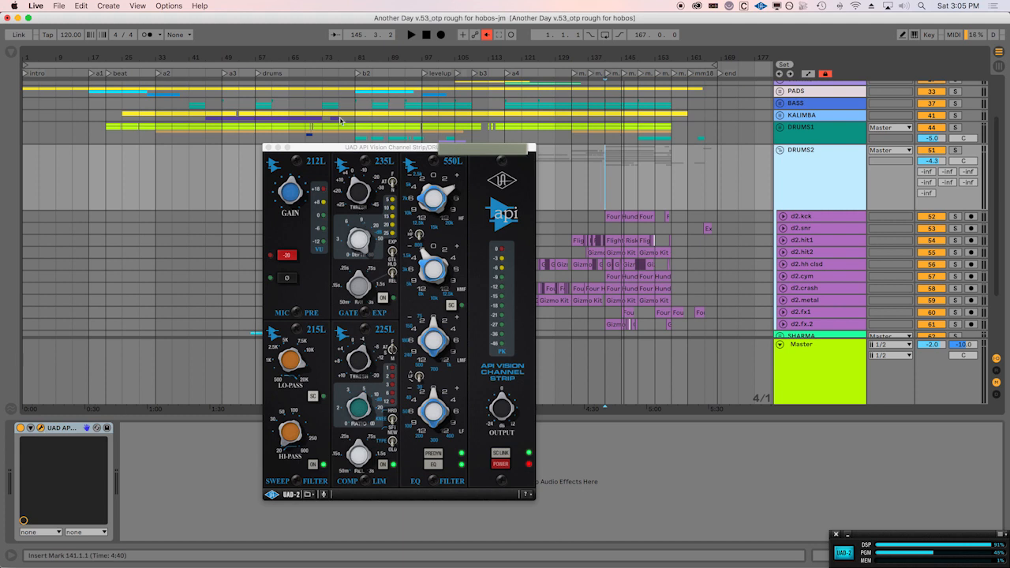
pyautogui.moveTo(324, 150); pyautogui.dragTo(452, 113)
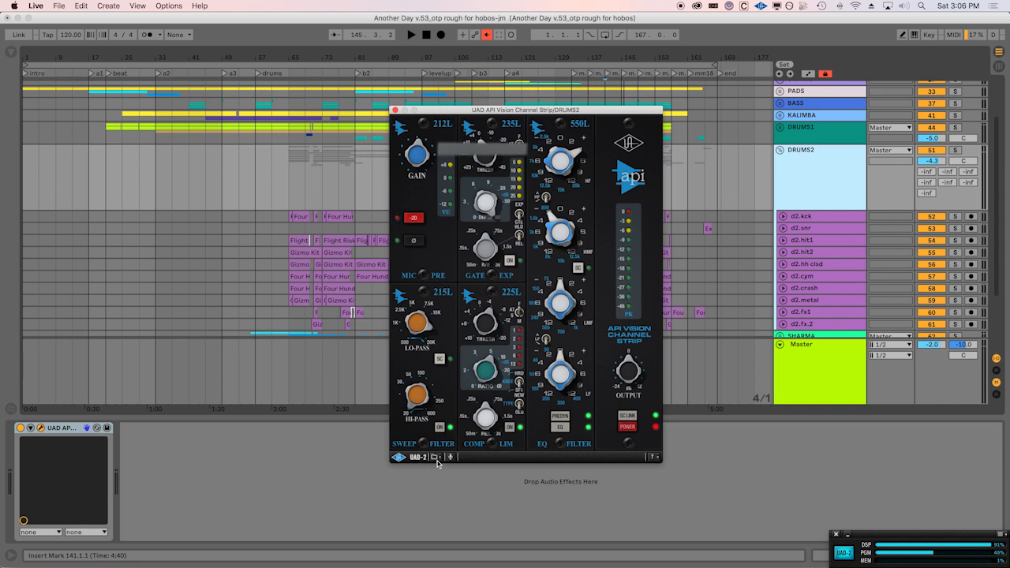
# Look through the Another Day folder in the channel strip's Save Preset dialog, cancel without saving and close the plug-in window.
pyautogui.click(436, 461)
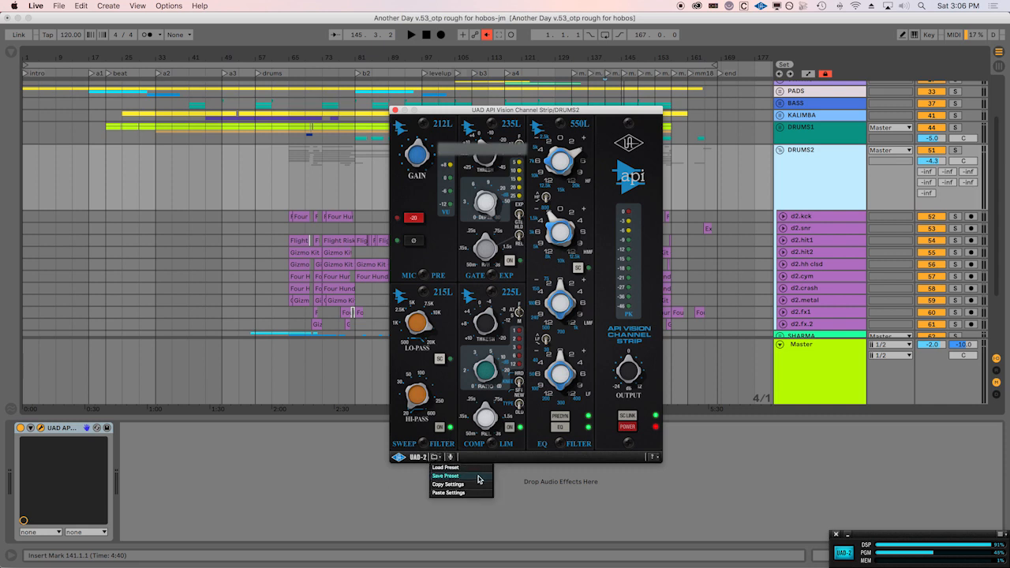
pyautogui.click(479, 477)
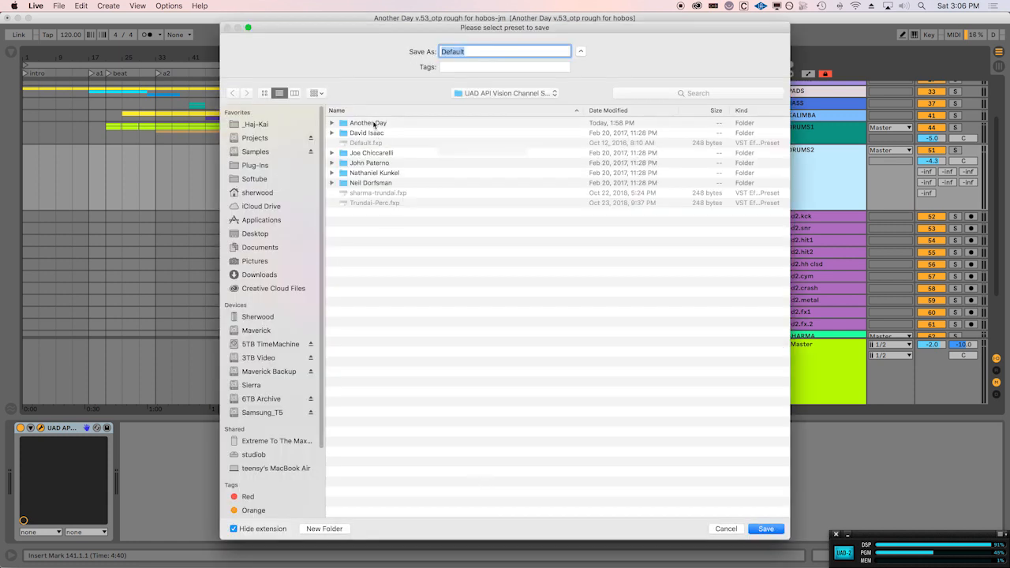
pyautogui.doubleClick(374, 123)
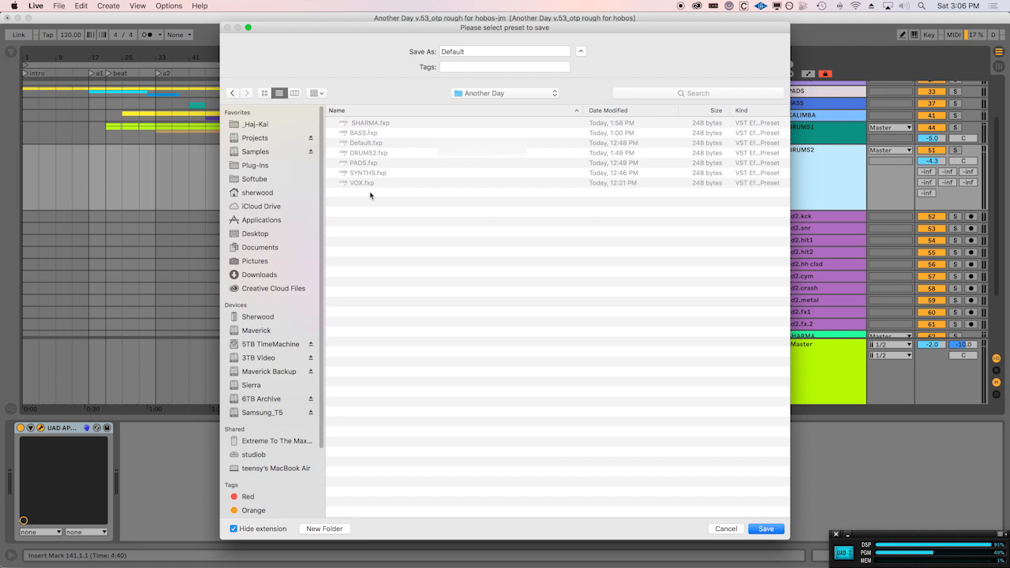
pyautogui.click(726, 529)
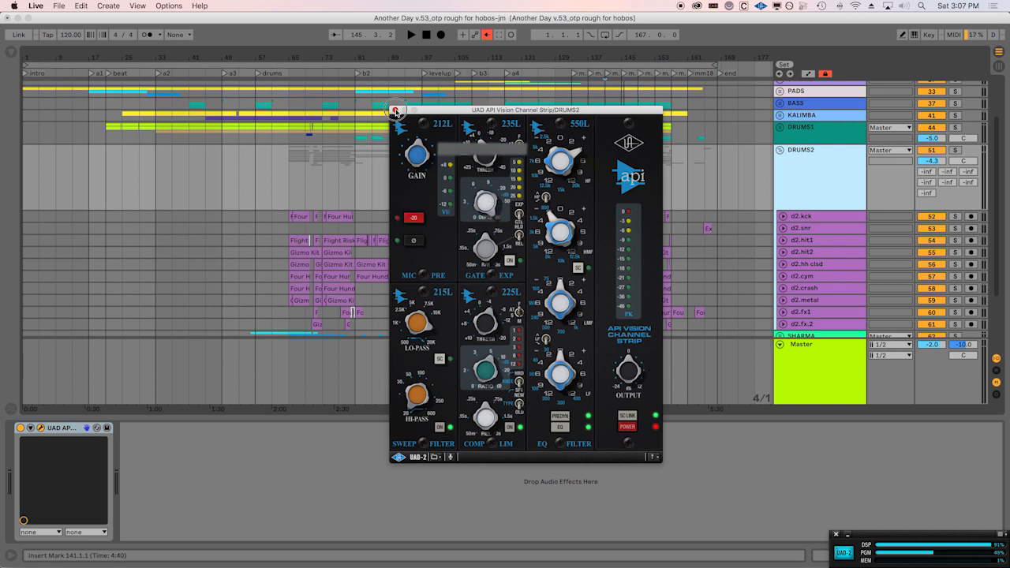
pyautogui.click(395, 110)
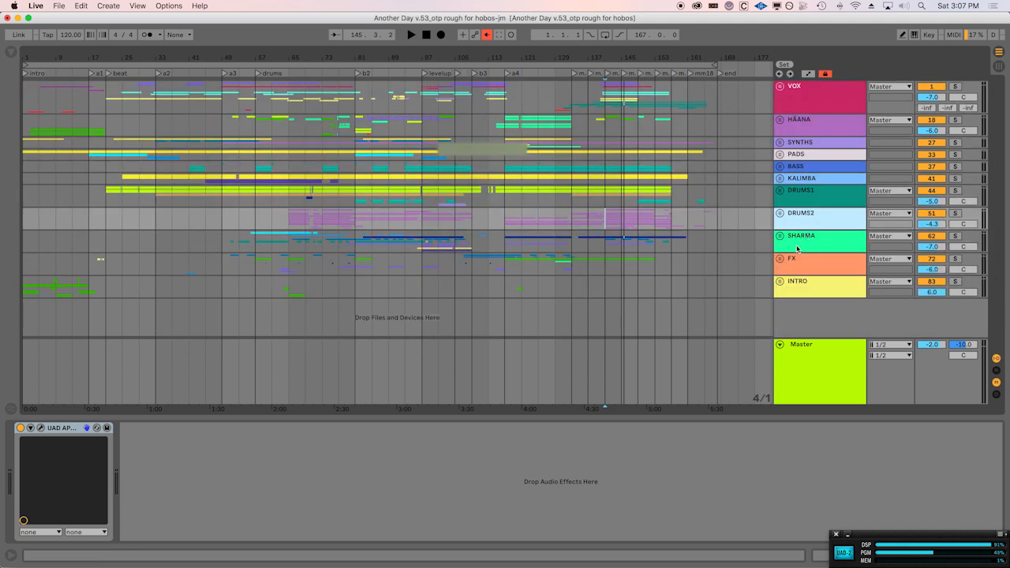
# Unfold the SYNTHS group, inspect its UAD API Vision Channel Strip settings, and close the plug-in and fold the group again.
pyautogui.click(839, 99)
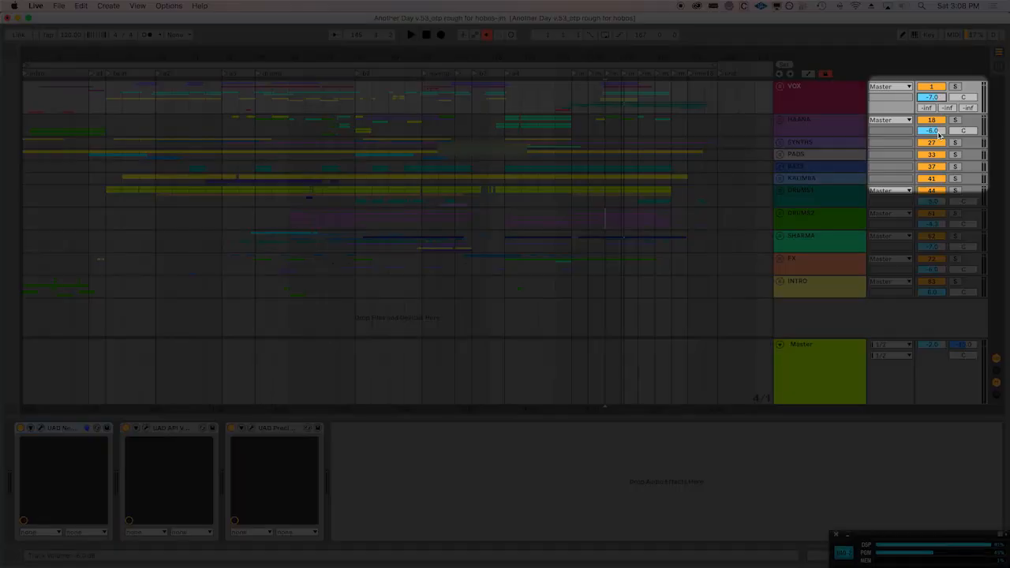
pyautogui.click(781, 142)
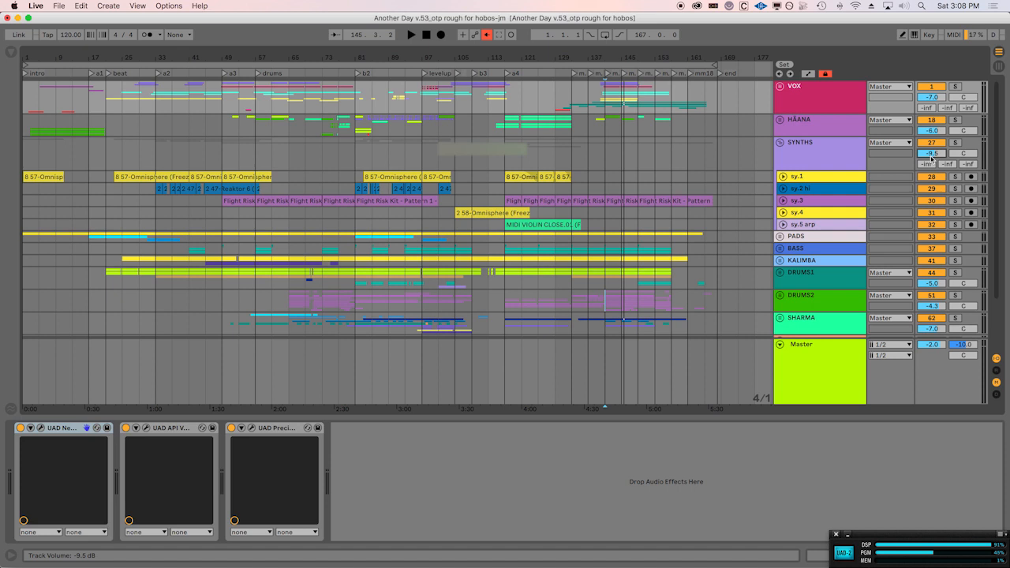
pyautogui.click(839, 156)
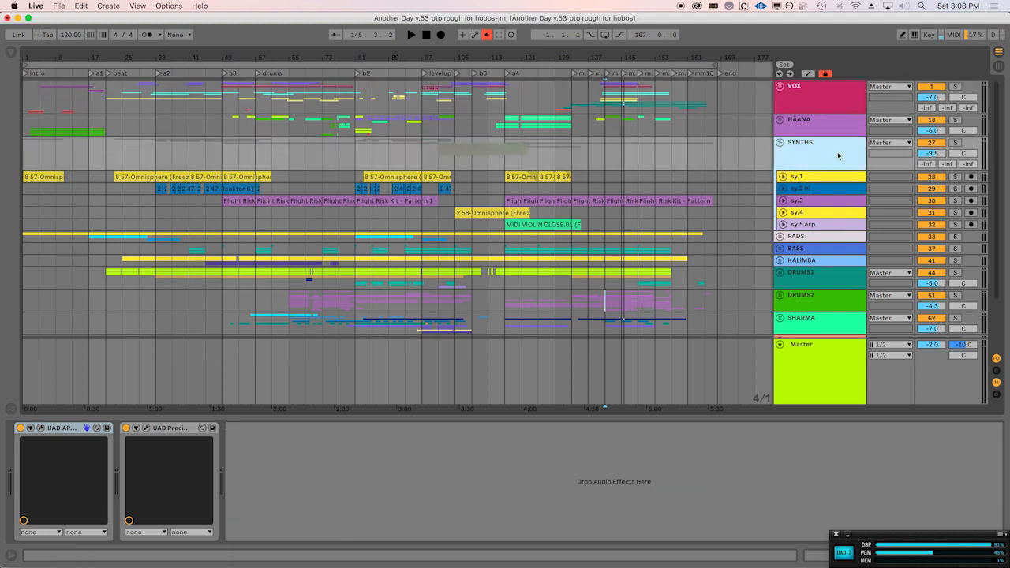
pyautogui.click(41, 430)
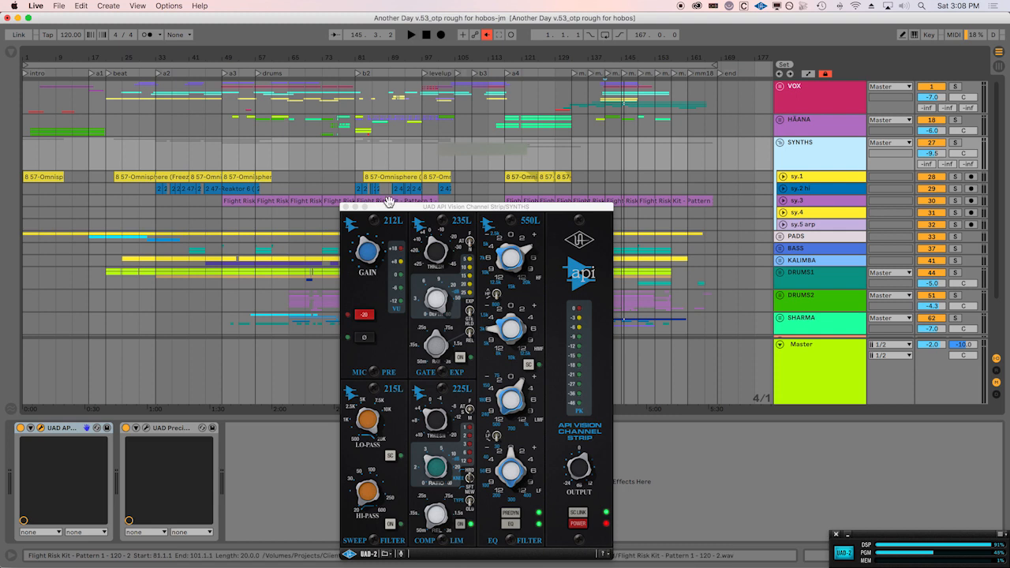
pyautogui.moveTo(387, 206); pyautogui.dragTo(344, 87)
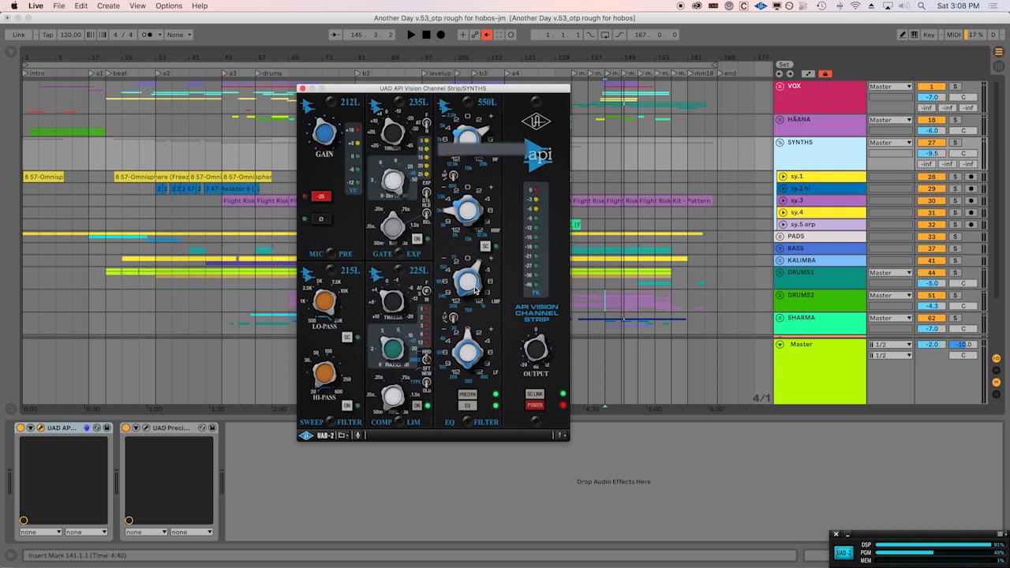
pyautogui.click(301, 89)
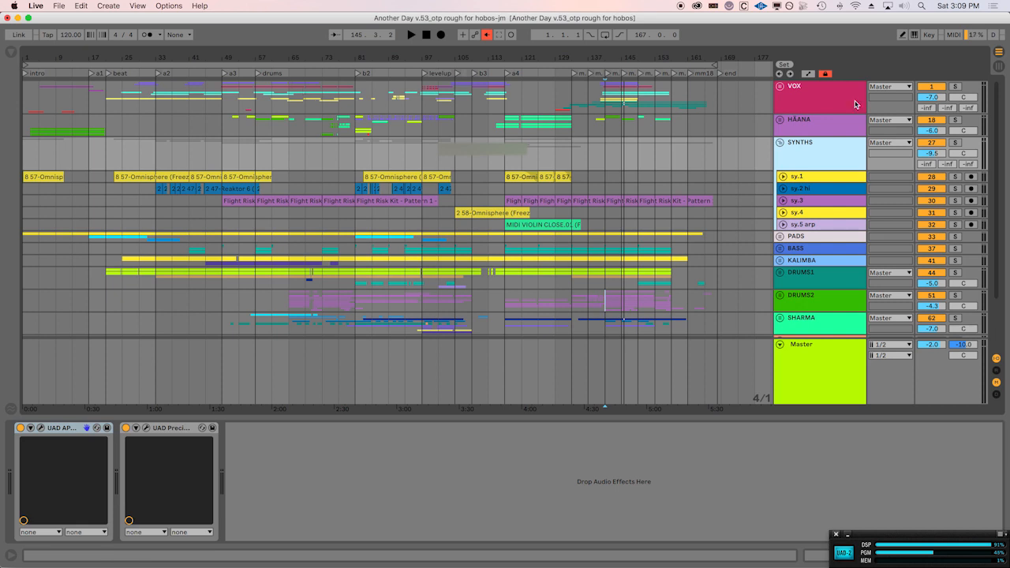
pyautogui.click(780, 144)
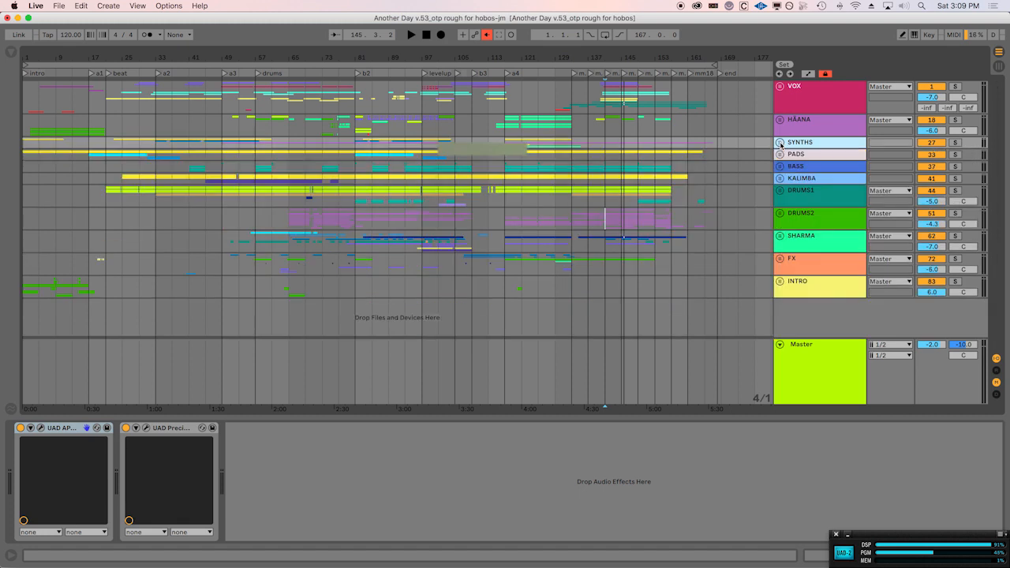
# Unfold the VOX group and display the Helios 69, Neve 1073 Legacy and Teletronix LA-2A plug-ins of vx.hi ooooo1 without overlap.
pyautogui.click(781, 90)
pyautogui.click(781, 87)
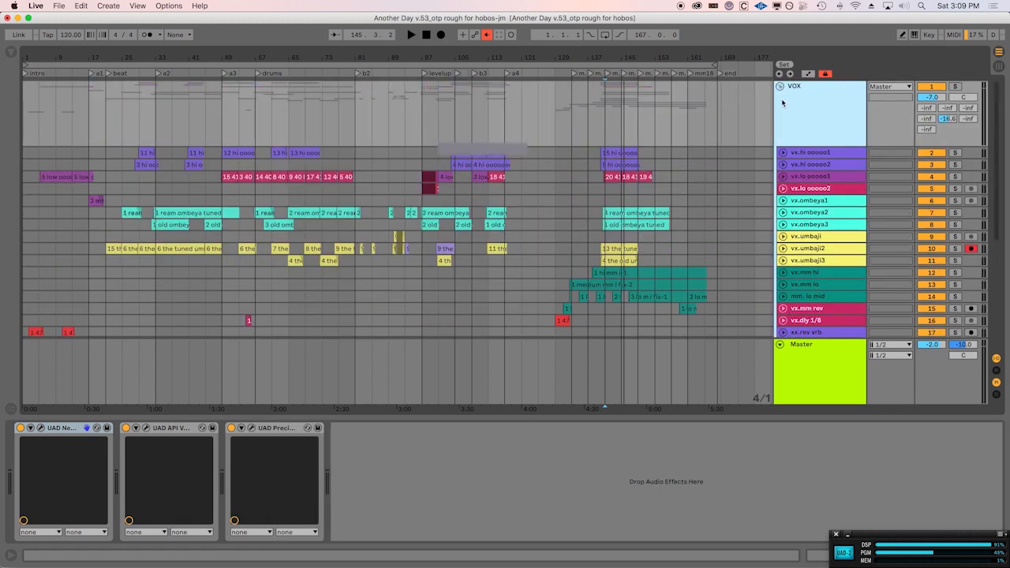
pyautogui.click(822, 153)
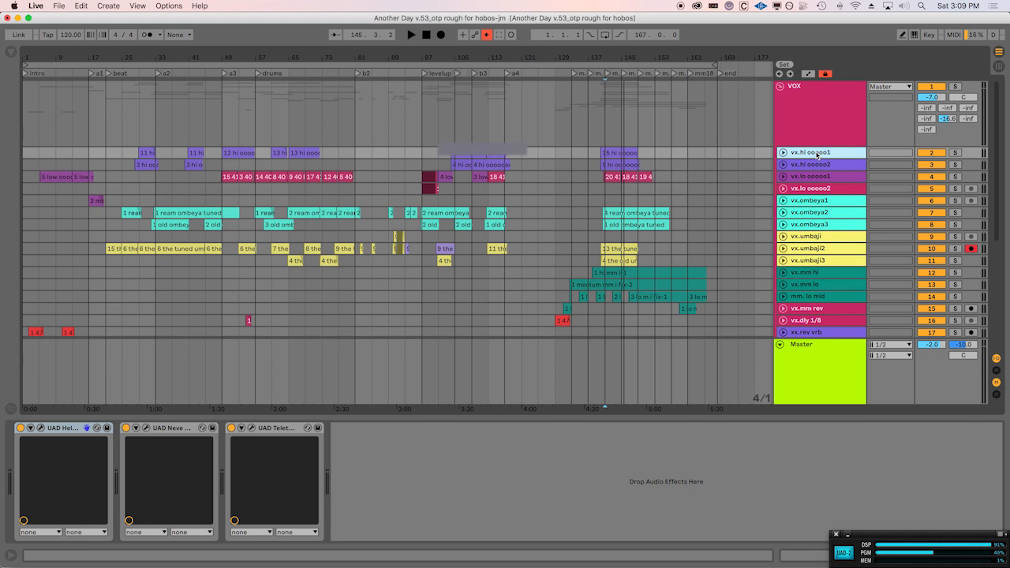
pyautogui.click(41, 428)
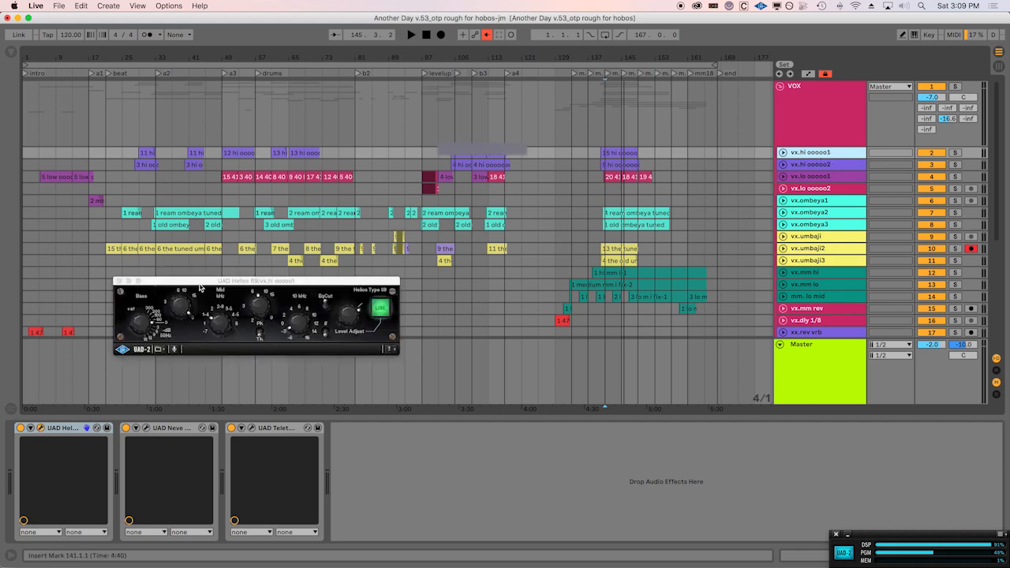
pyautogui.click(145, 431)
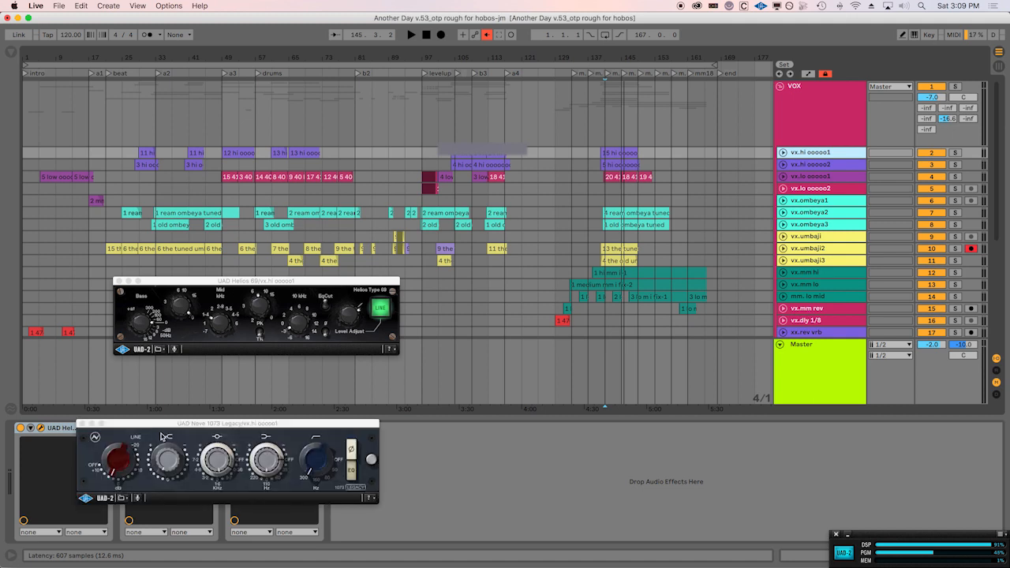
pyautogui.moveTo(162, 424); pyautogui.dragTo(502, 278)
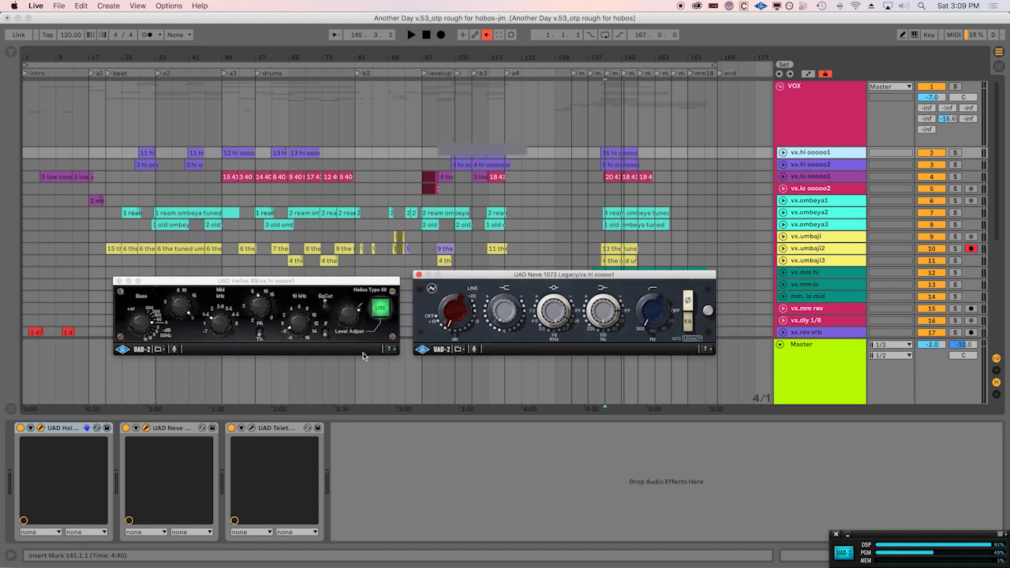
pyautogui.click(251, 429)
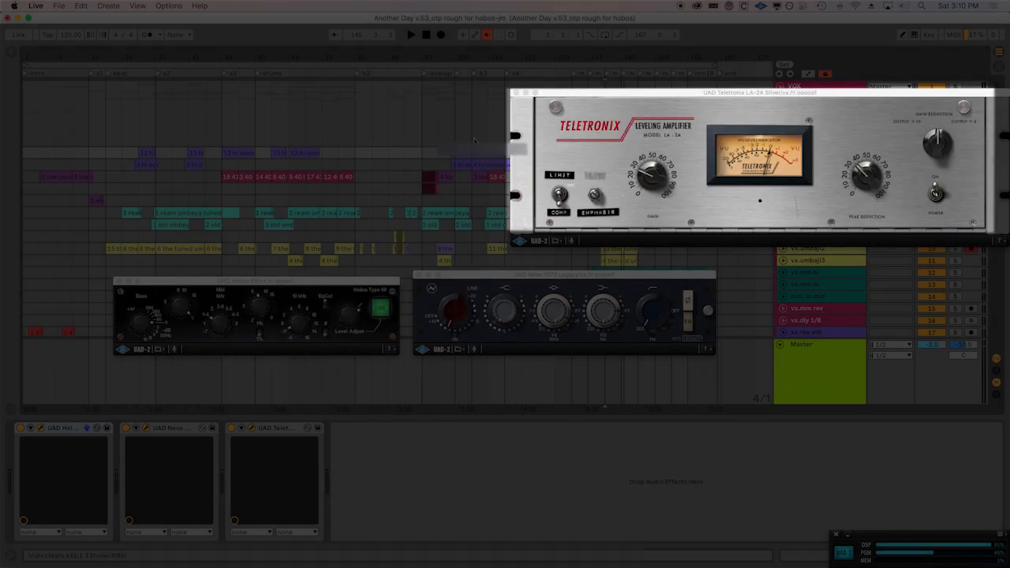
# Stop playback, close the LA-2A, Neve 1073 and Helios 69 plug-in windows, and fold the VOX group.
pyautogui.press('space')
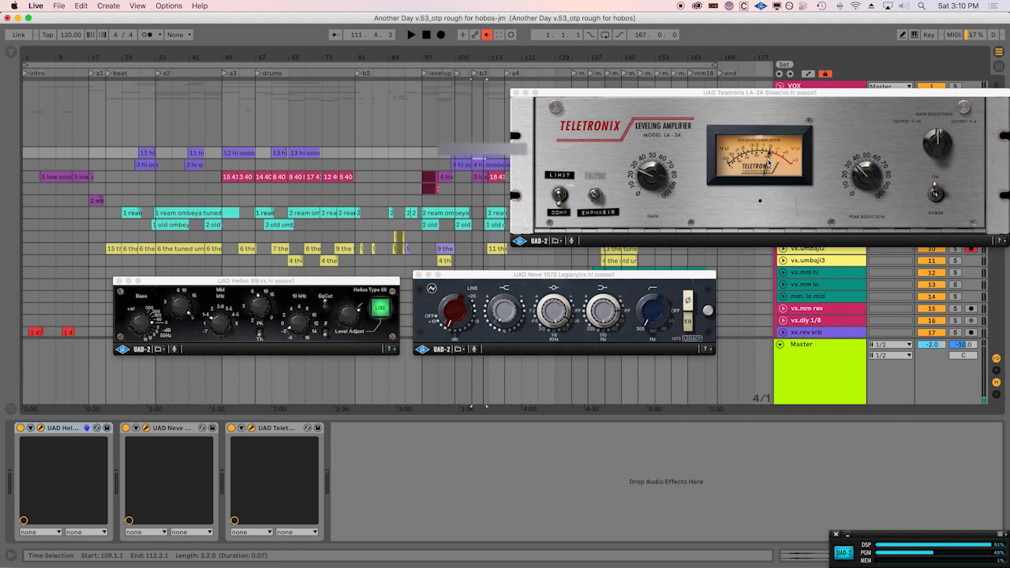
pyautogui.click(516, 94)
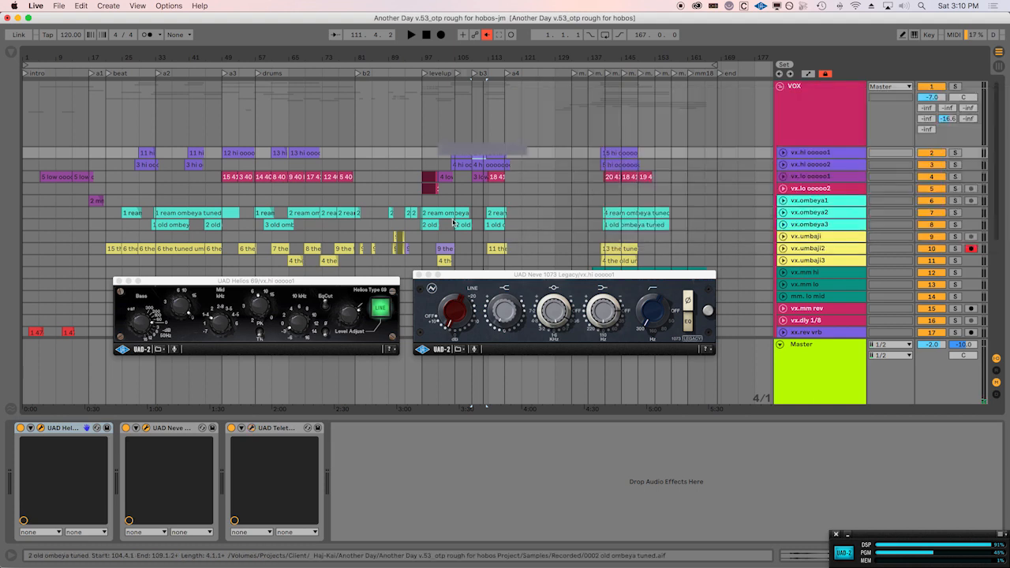
pyautogui.click(418, 275)
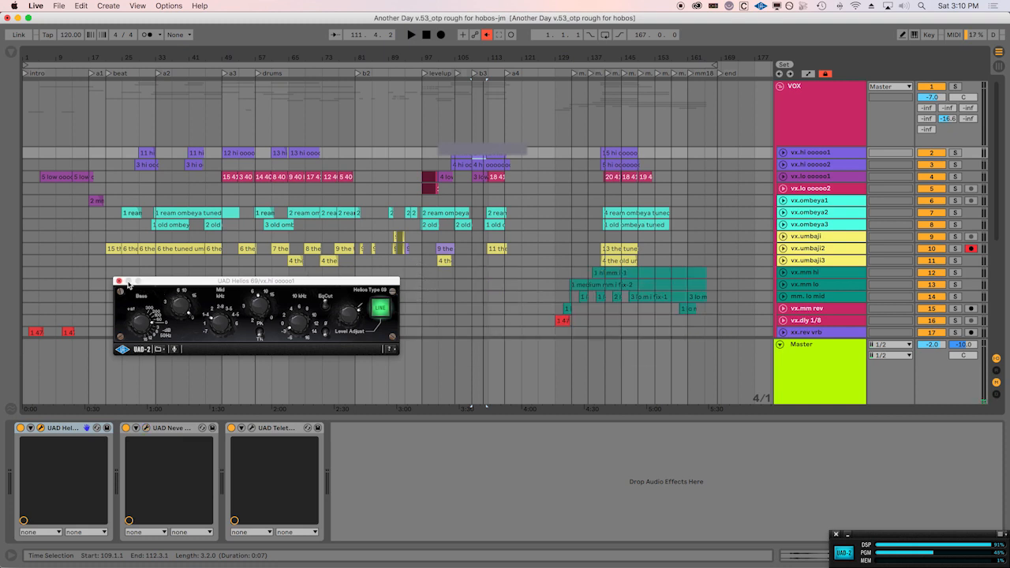
pyautogui.click(119, 282)
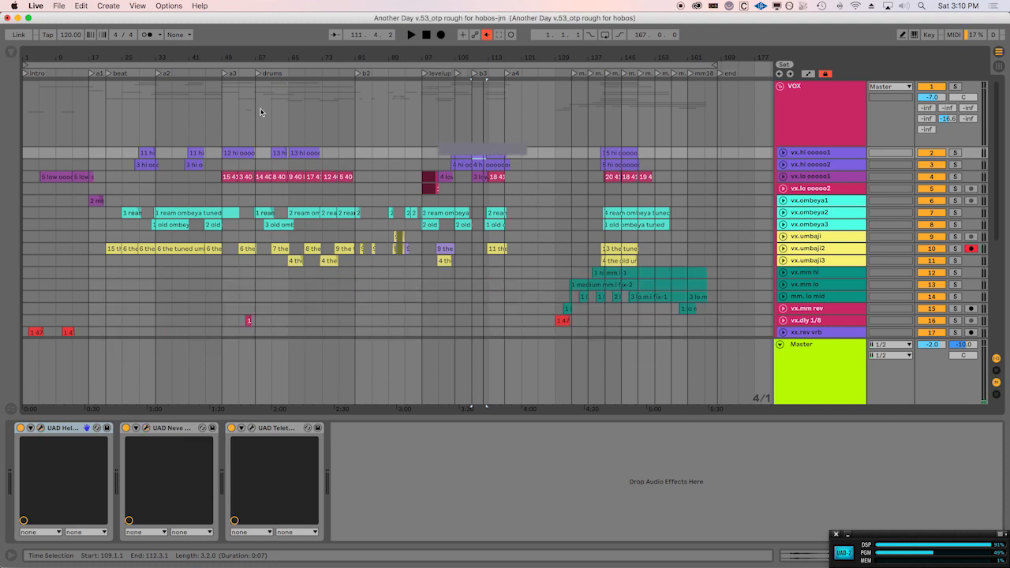
pyautogui.click(784, 93)
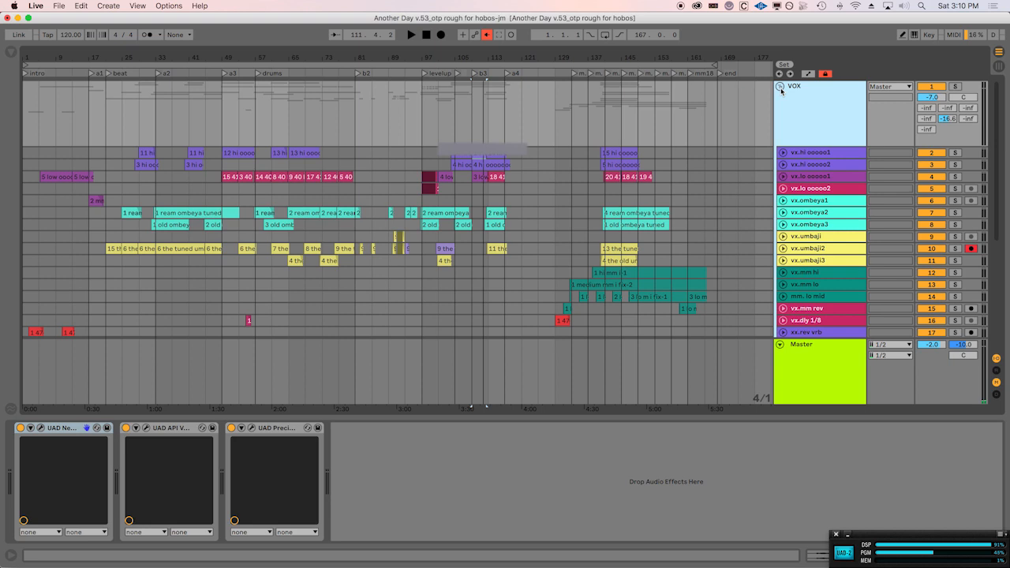
pyautogui.click(781, 88)
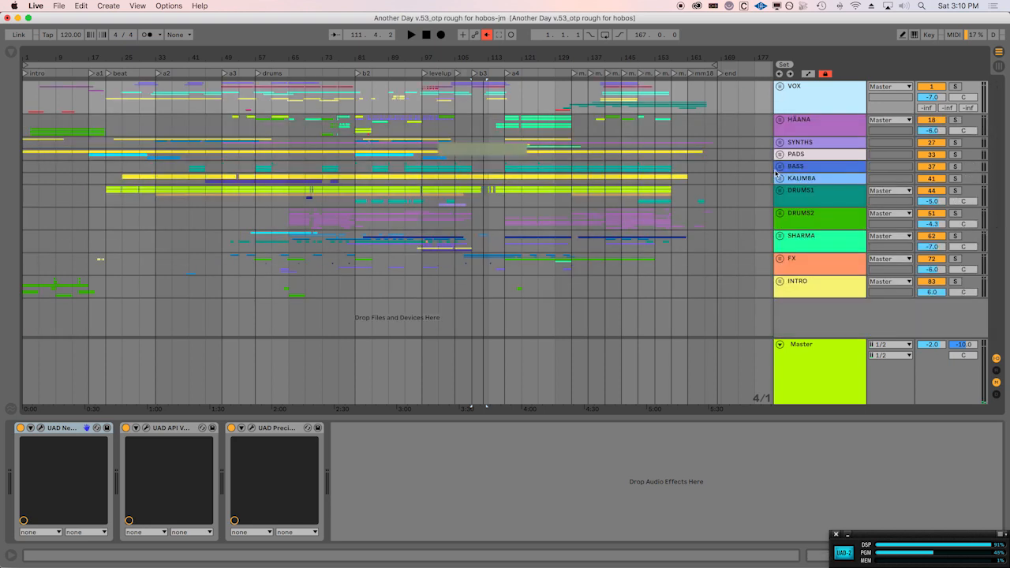
# Unfold the DRUMS1 group and open the Rough Rider compressor of d1.kck, moving its window up over the arrangement.
pyautogui.click(780, 214)
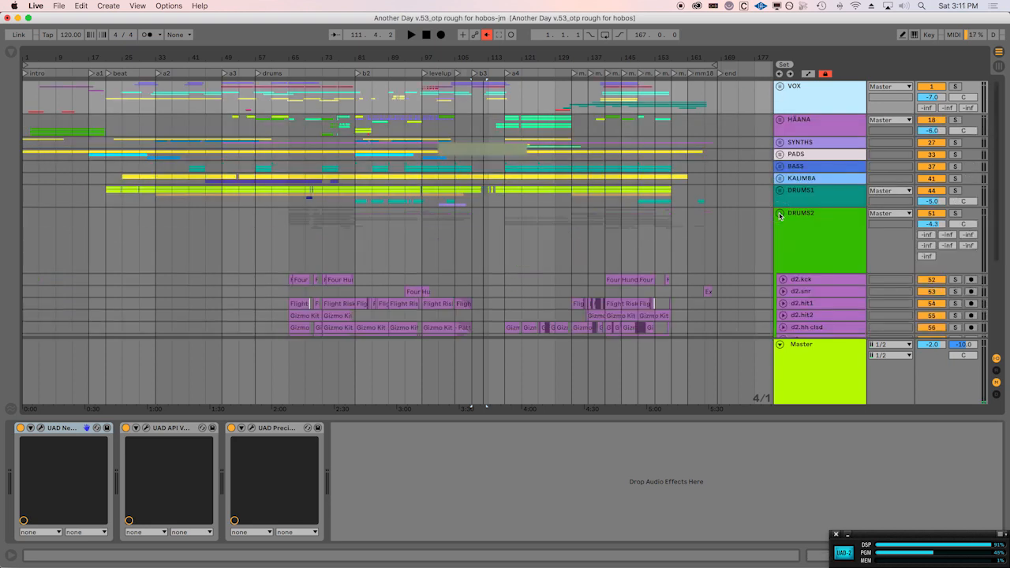
pyautogui.click(780, 215)
pyautogui.click(781, 190)
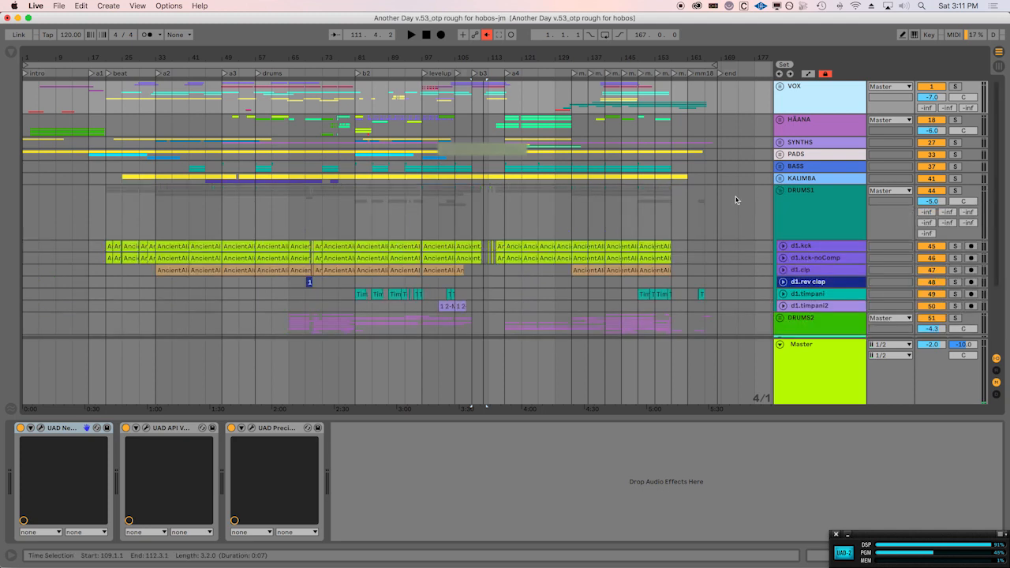
pyautogui.click(821, 249)
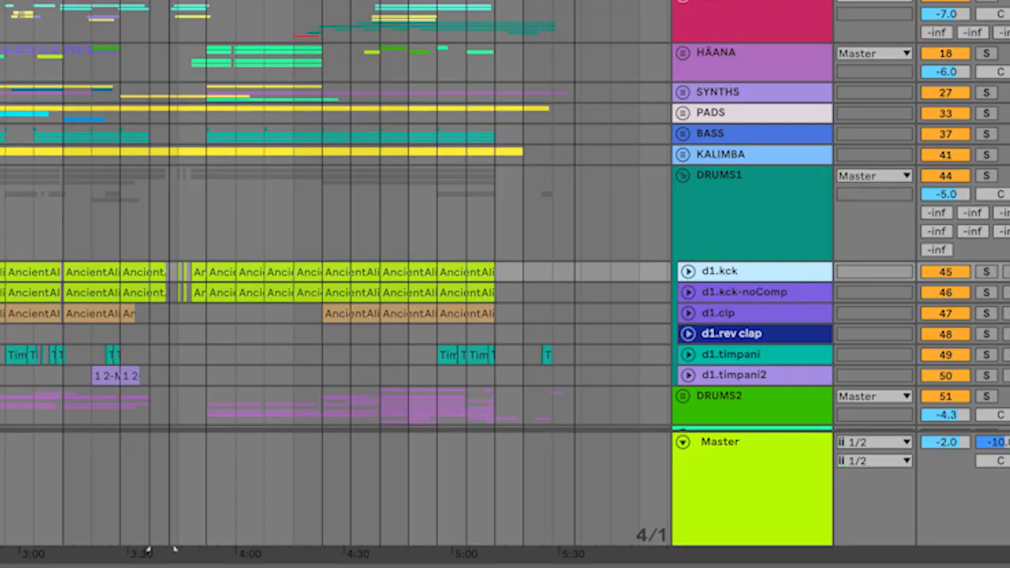
pyautogui.click(316, 567)
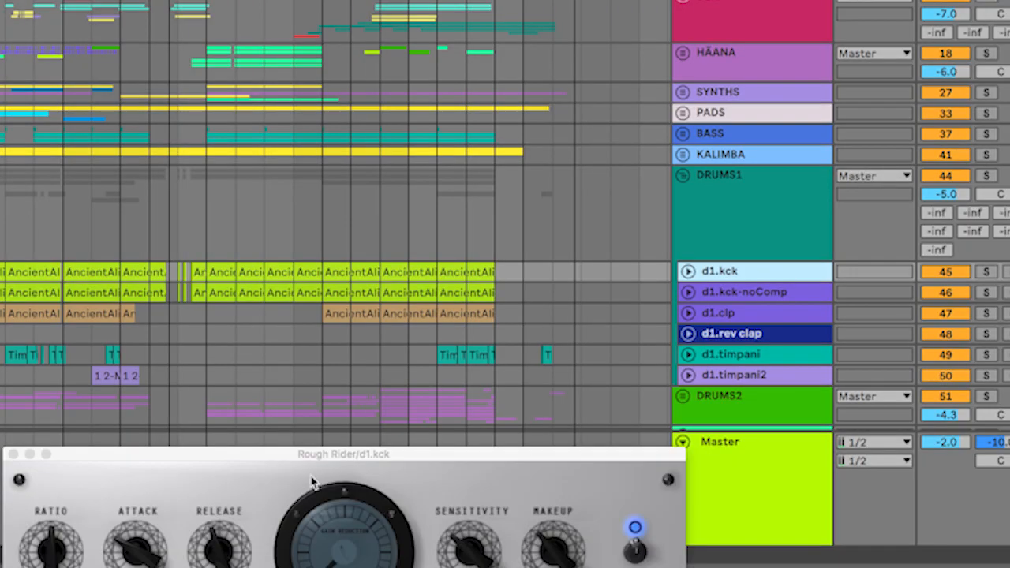
pyautogui.moveTo(273, 459); pyautogui.dragTo(279, 21)
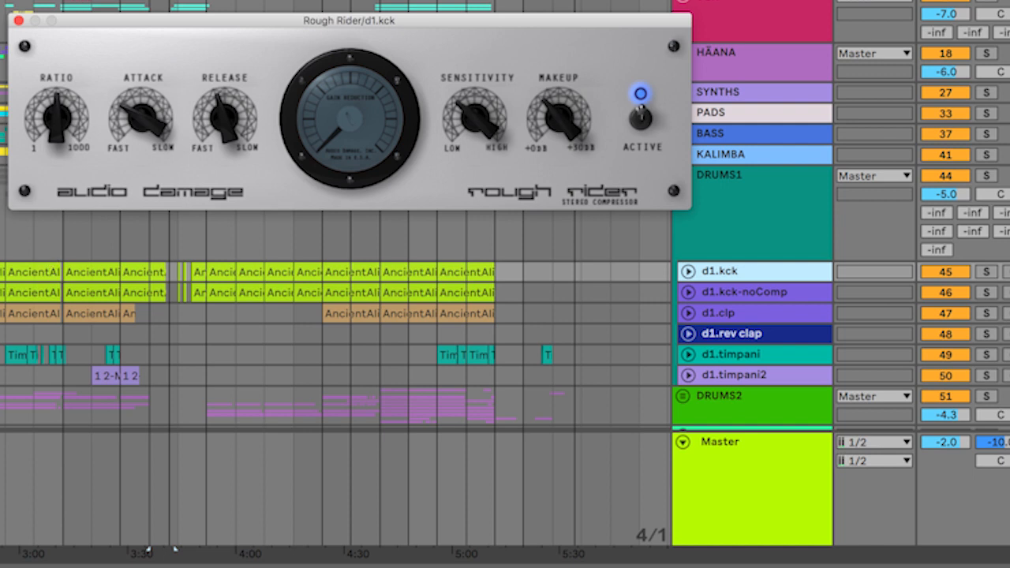
# Select the d1.kck clip at b2, solo and unsolo the track, and select the matching clip's track d1.kck-noComp for comparison.
pyautogui.click(2, 269)
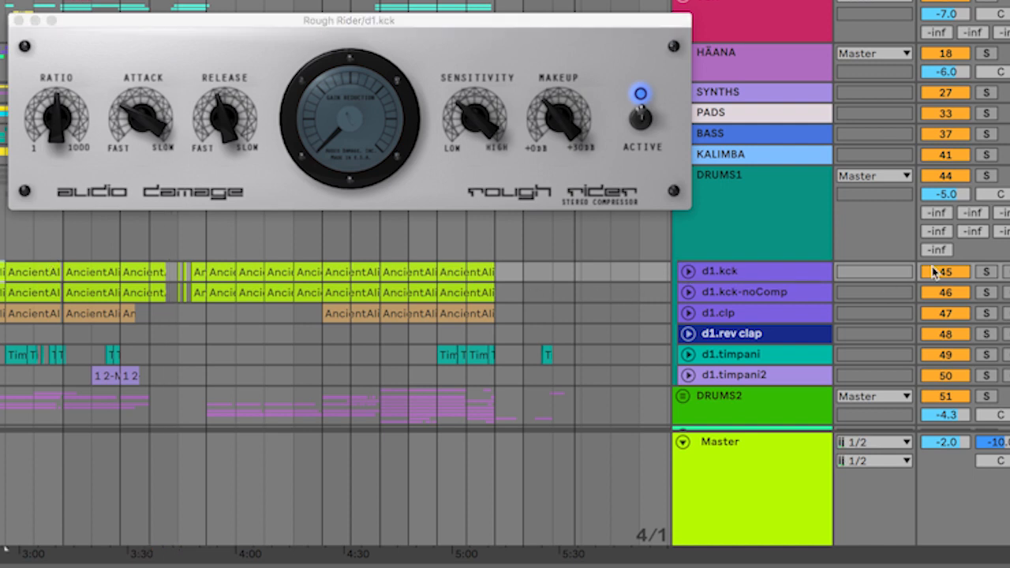
pyautogui.click(985, 273)
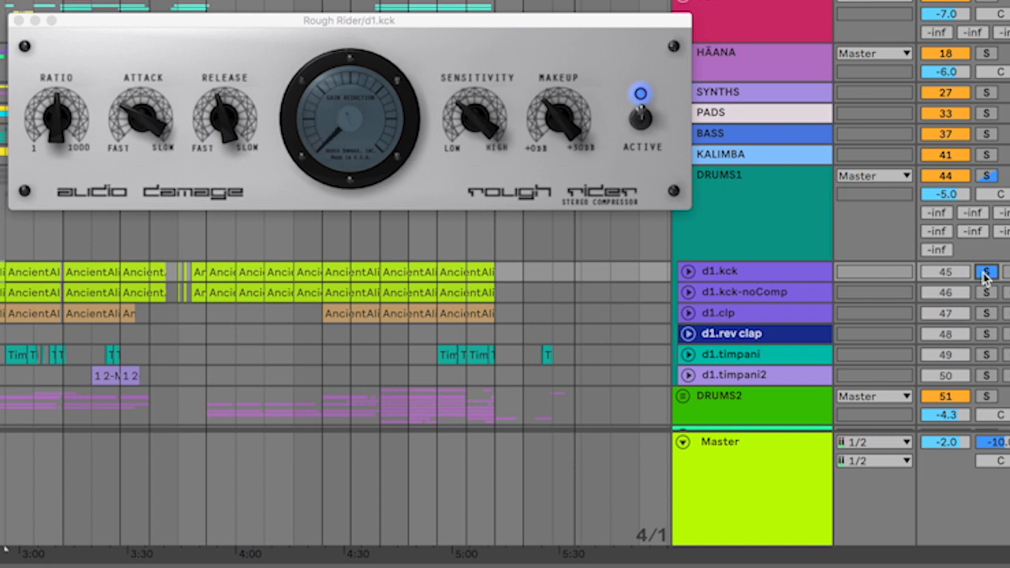
pyautogui.click(985, 273)
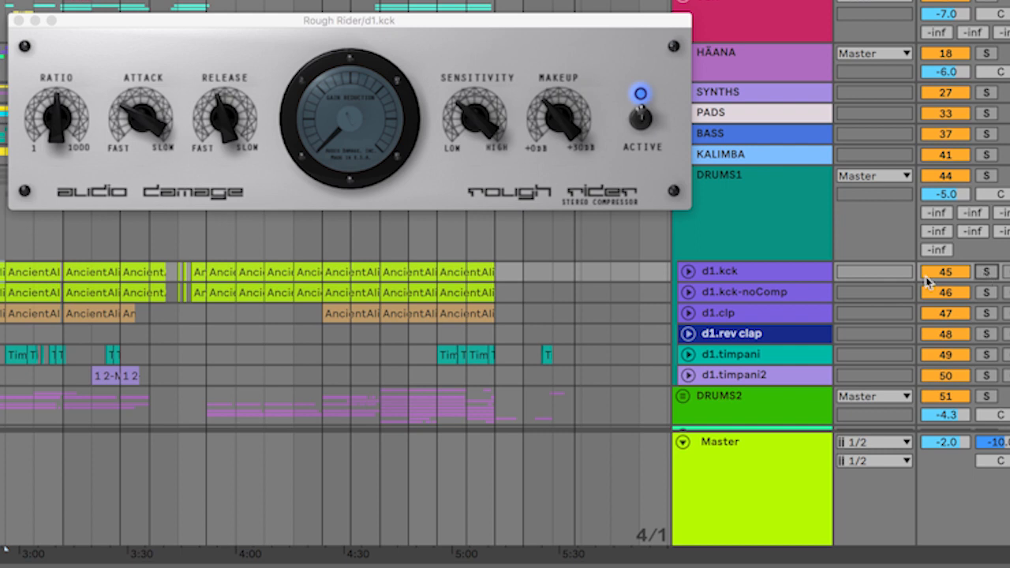
pyautogui.click(754, 296)
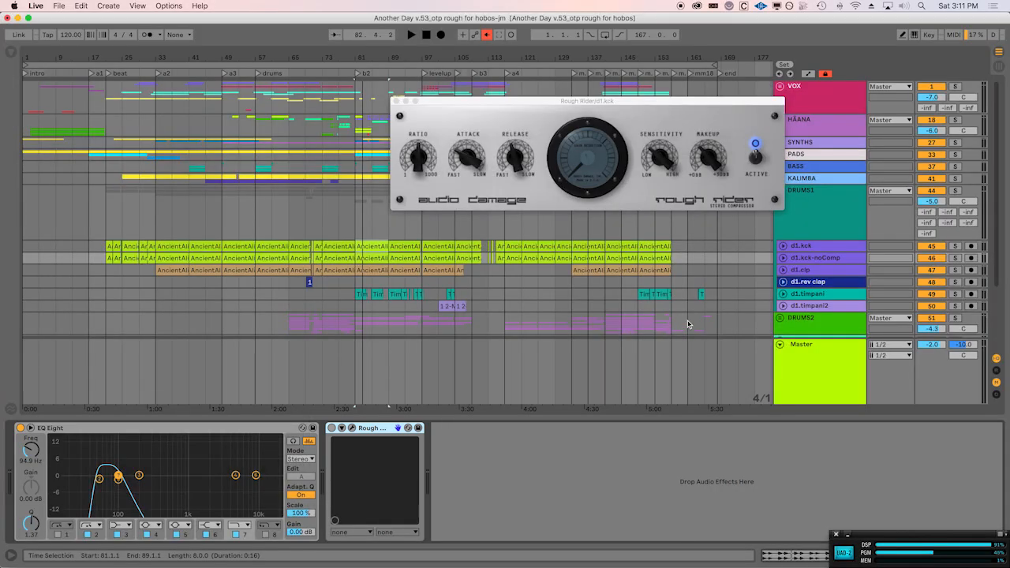
# Audition d1.kck soloed from b2 with Rough Rider bypassed and re-enabled, clear the solo, and close the plug-in window.
pyautogui.click(821, 250)
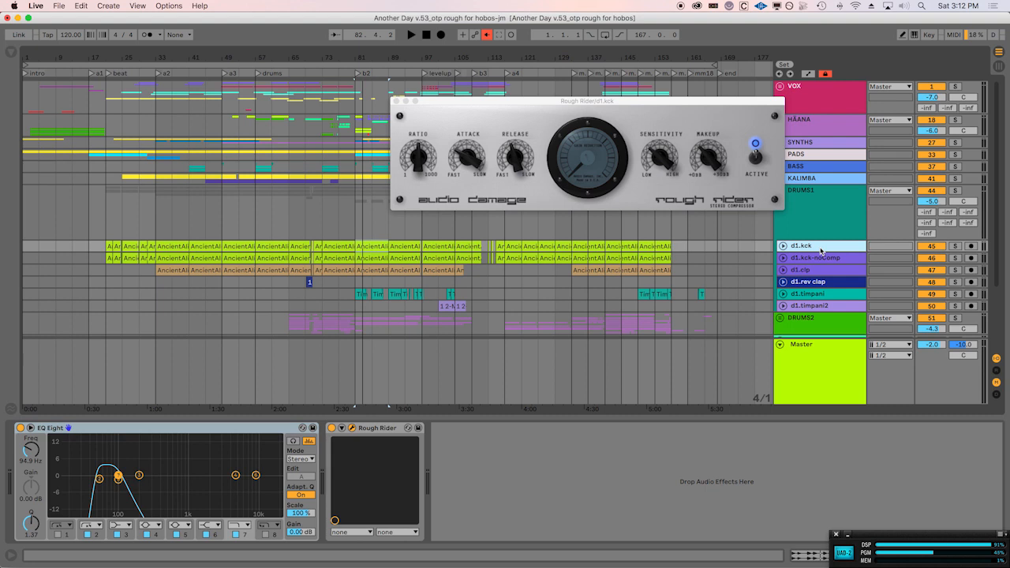
pyautogui.press('space')
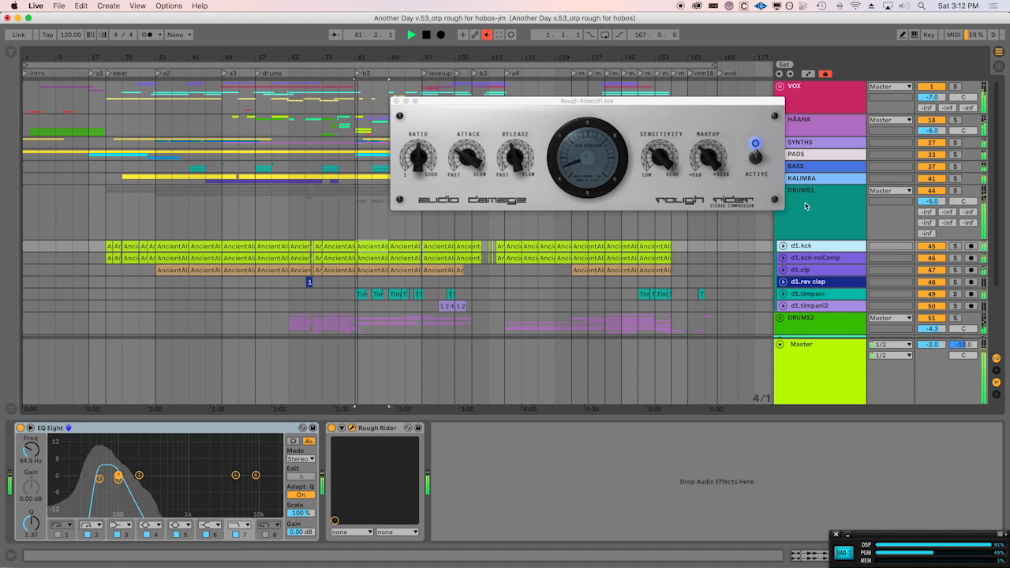
pyautogui.press('s')
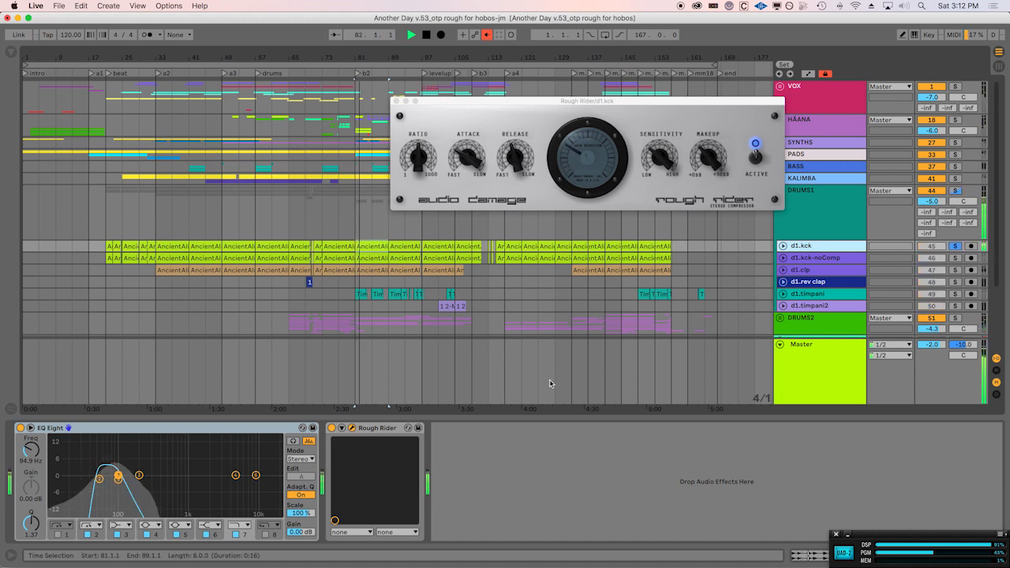
pyautogui.click(332, 428)
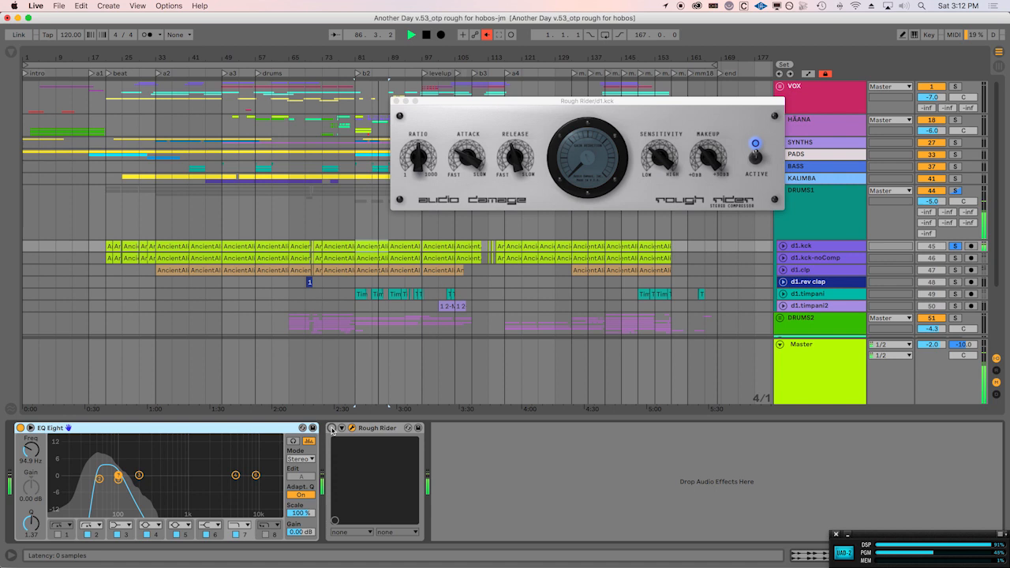
pyautogui.click(331, 429)
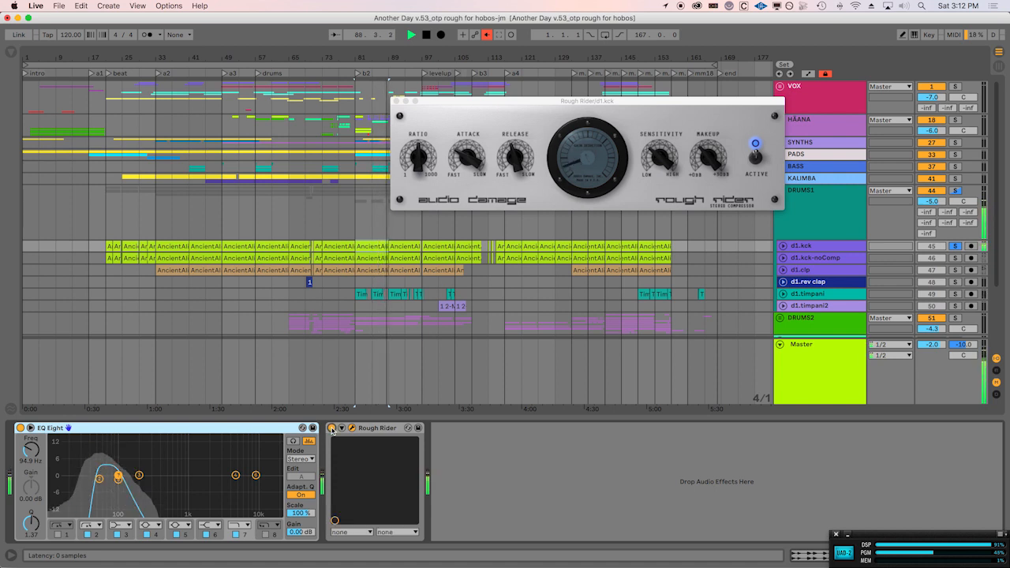
pyautogui.press('space')
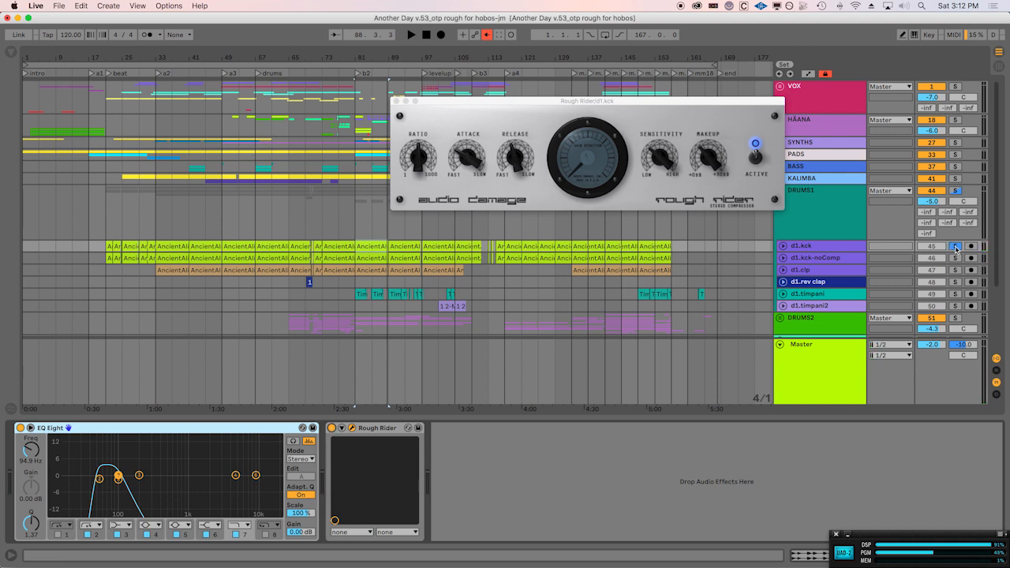
pyautogui.click(956, 248)
pyautogui.click(800, 219)
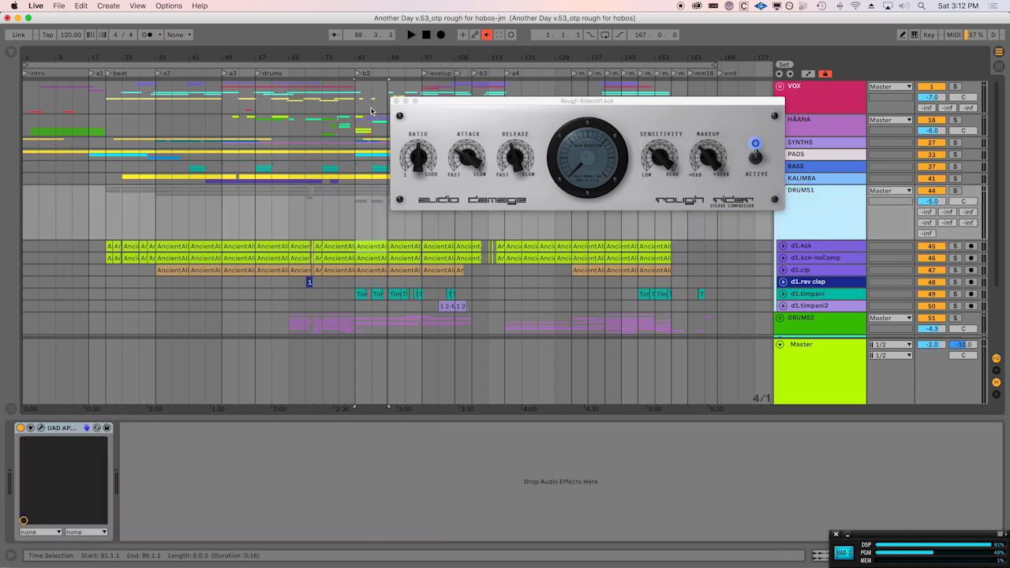
pyautogui.click(396, 101)
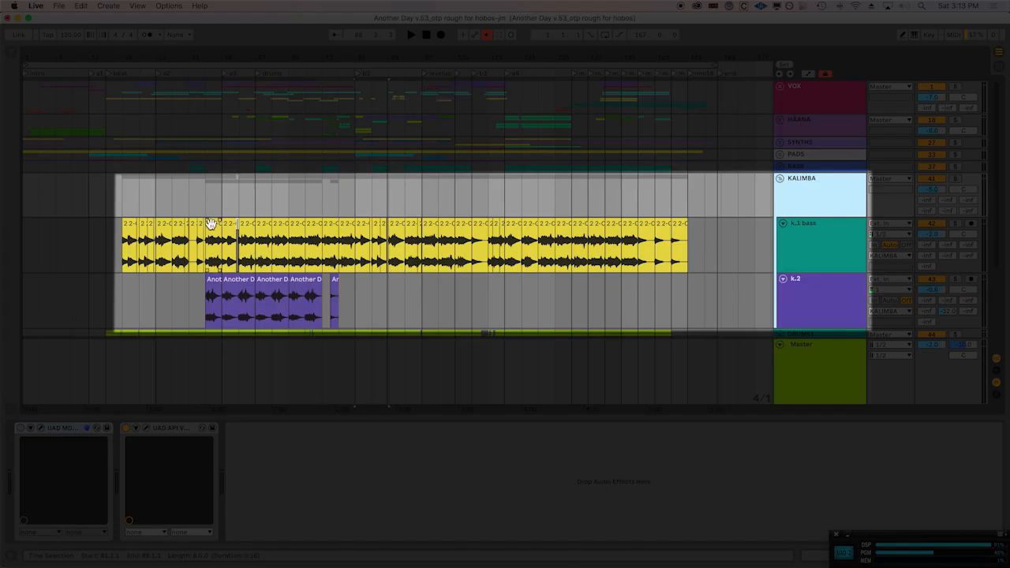
# Audition the k.1 bass track soloed from the drums section, clear the solo, and fold the KALIMBA group.
pyautogui.click(261, 225)
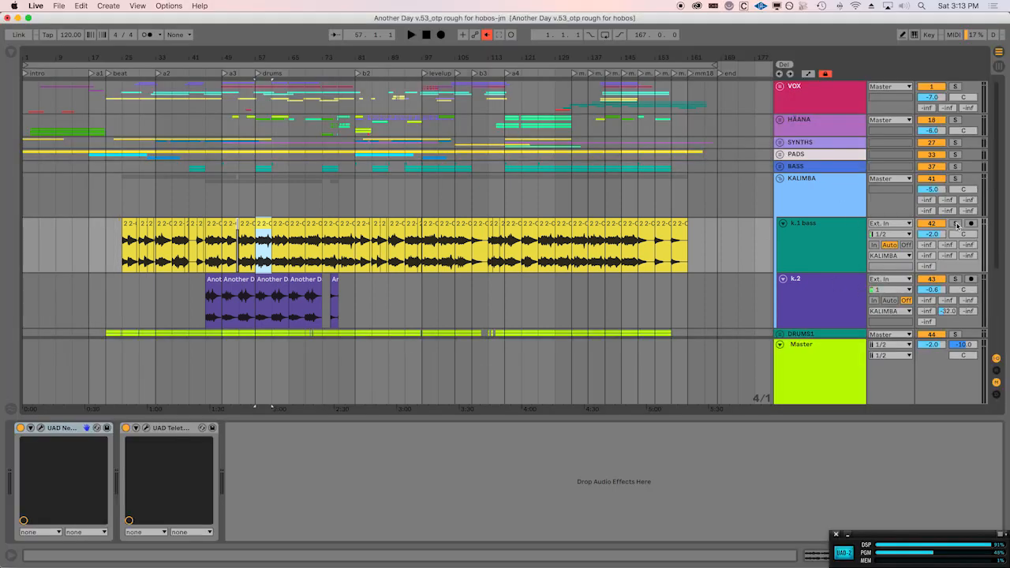
pyautogui.click(956, 225)
pyautogui.press('space')
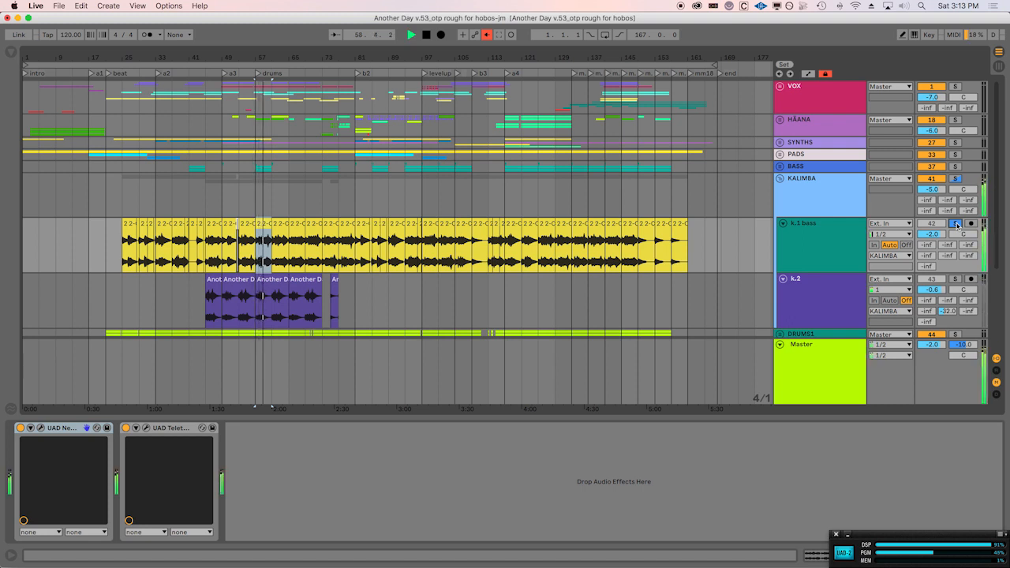
pyautogui.press('space')
pyautogui.click(956, 224)
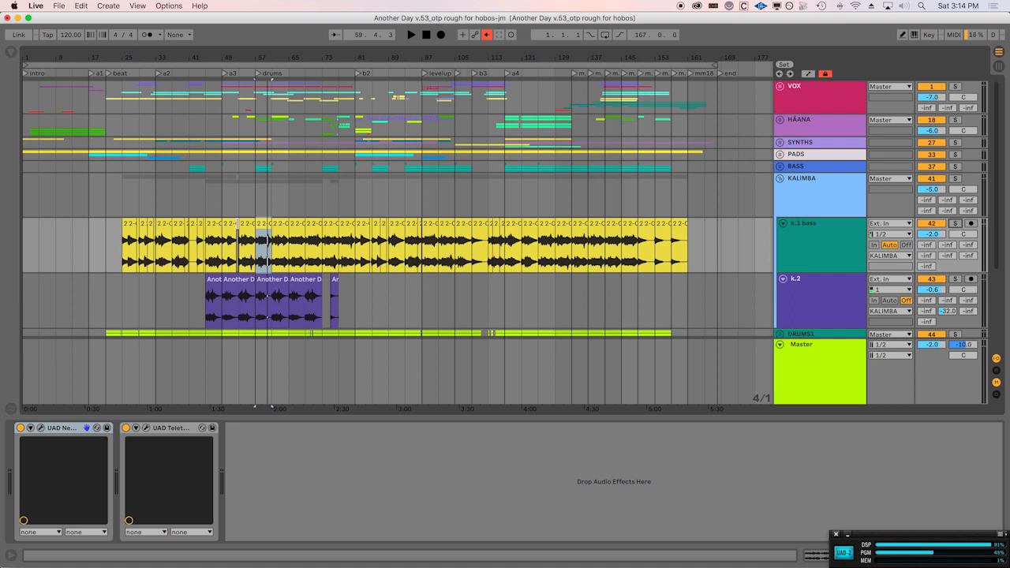
pyautogui.click(780, 179)
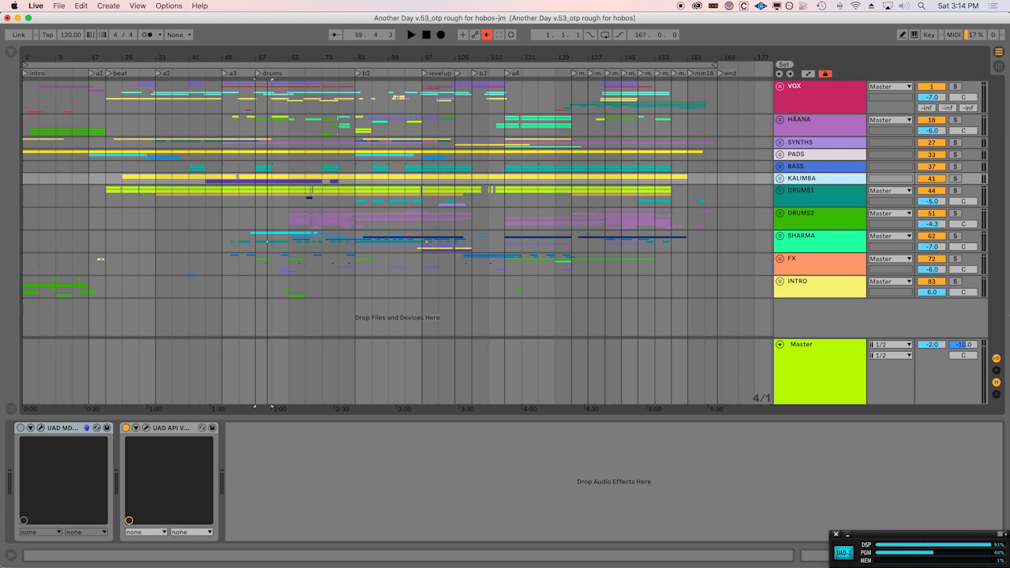
# Show the return tracks and select all of them from A UAD Lexicon 224 to G UAD Roland CE-1.
pyautogui.click(996, 374)
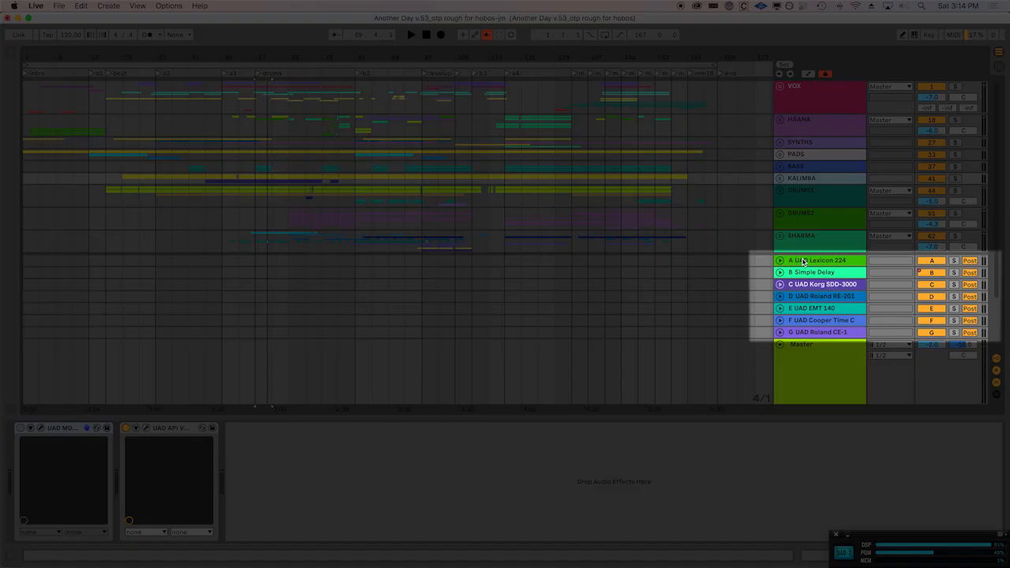
pyautogui.click(803, 261)
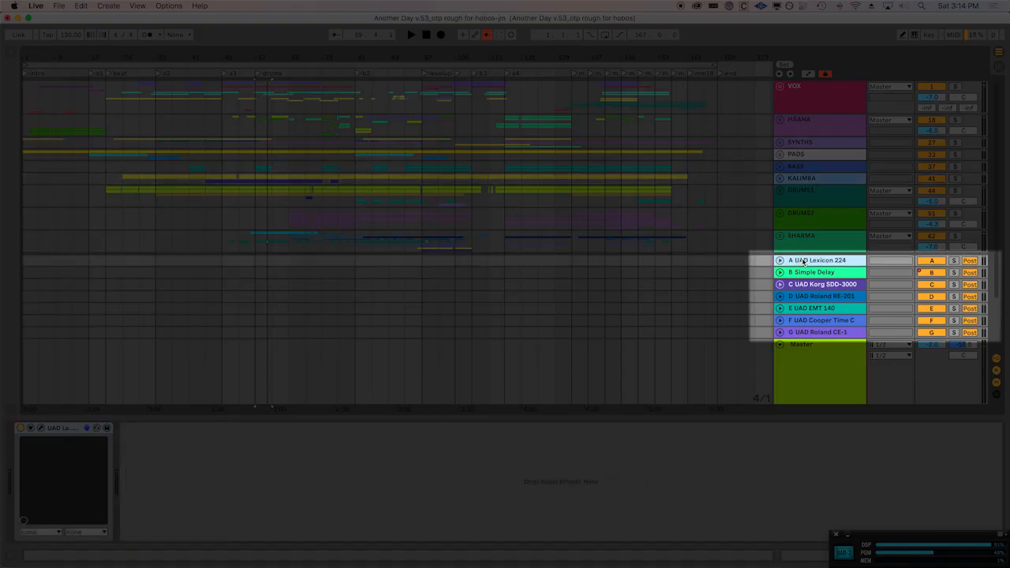
pyautogui.keyDown('shift'); pyautogui.click(813, 334); pyautogui.keyUp('shift')
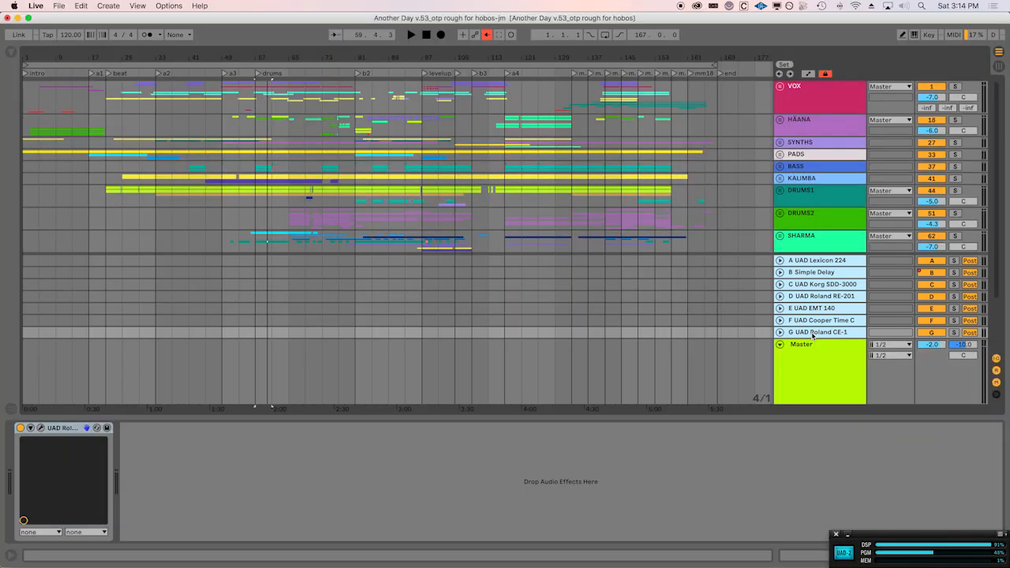
# Switch to Session View and unfold the VOX group to inspect its tracks' send levels, folding it again.
pyautogui.press('Tab')
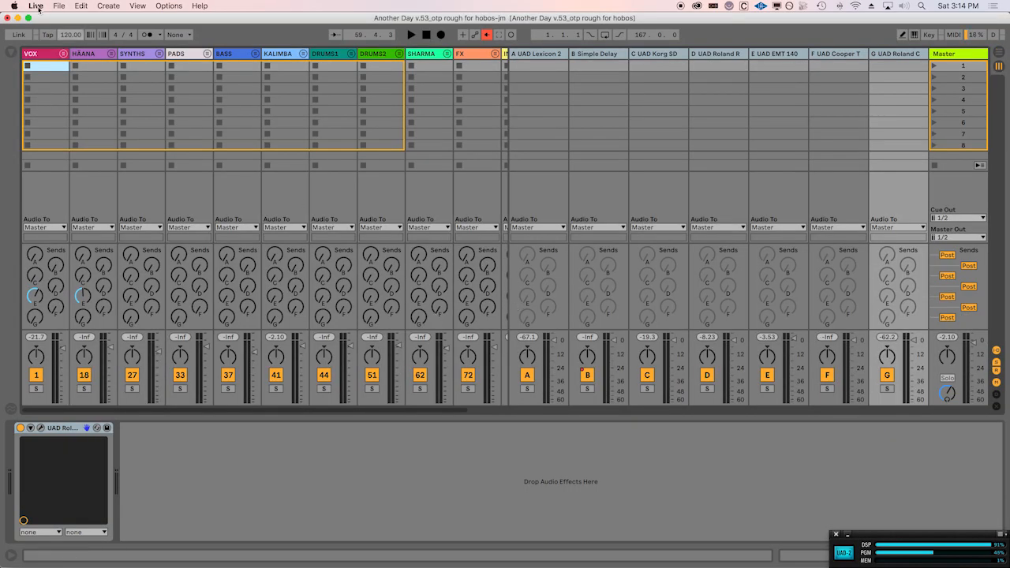
pyautogui.click(63, 54)
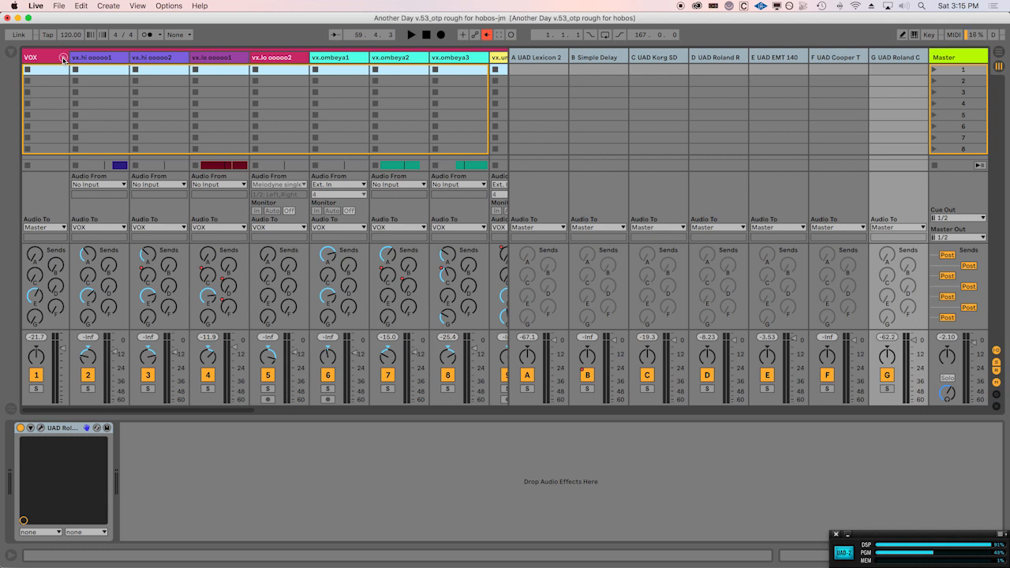
pyautogui.click(63, 57)
# Inspect the UAD Lexicon 224 reverb settings on return track A and close the plug-in window.
pyautogui.click(545, 54)
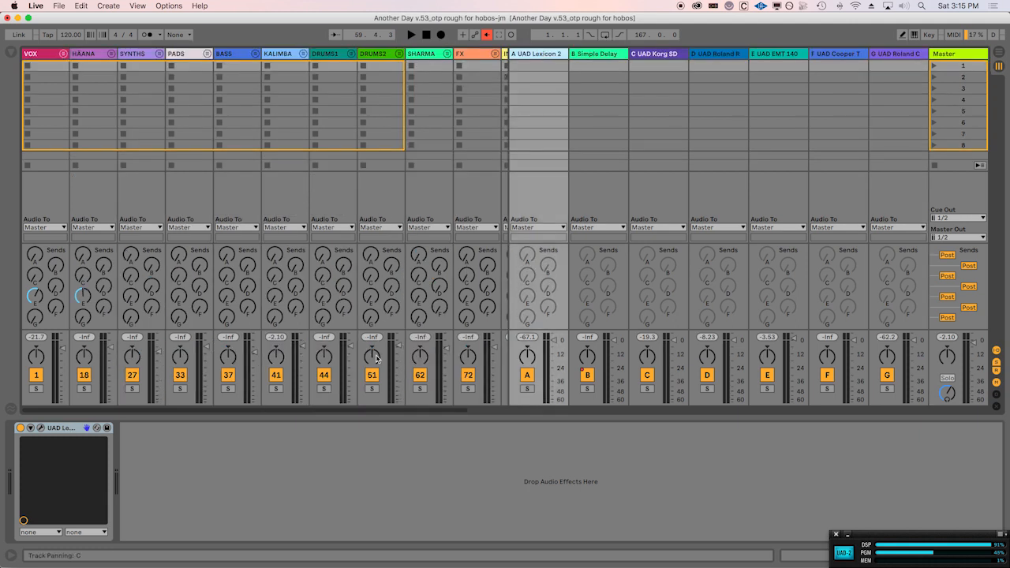
pyautogui.click(41, 429)
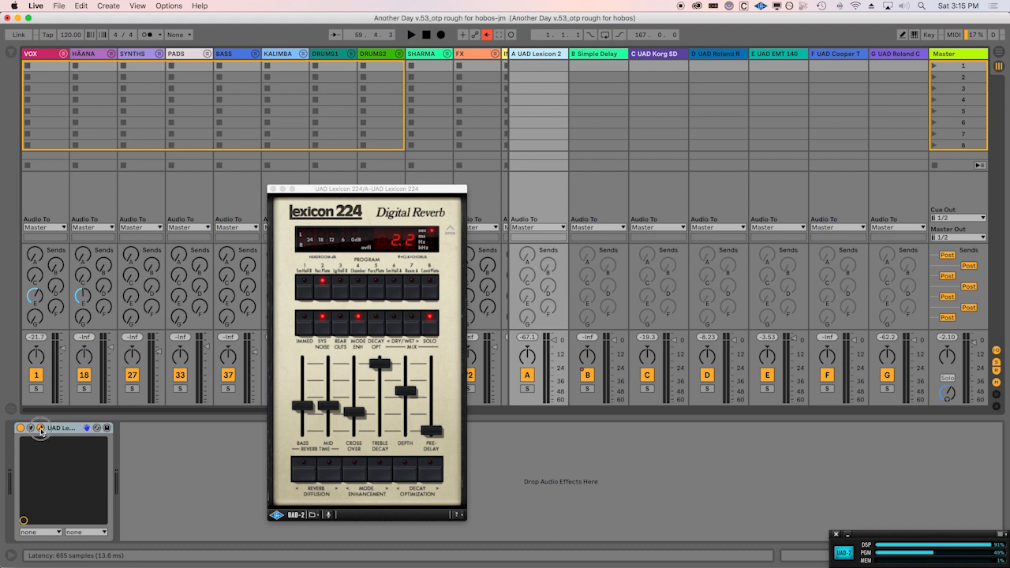
pyautogui.click(41, 430)
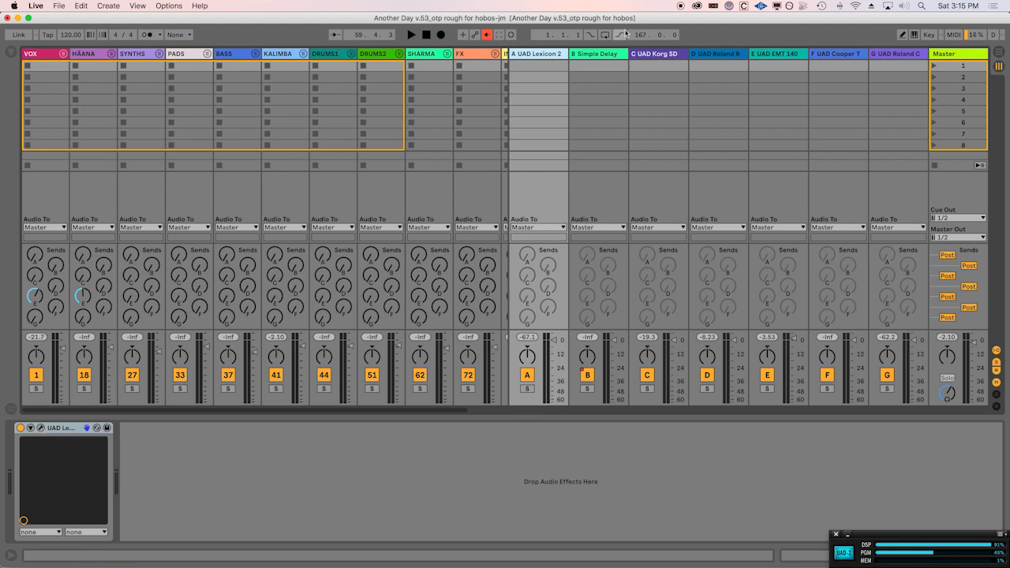
# Show the Simple Delay settings on return track B, and audition return track A soloed in Arrangement View, clearing the solo at the end.
pyautogui.click(607, 54)
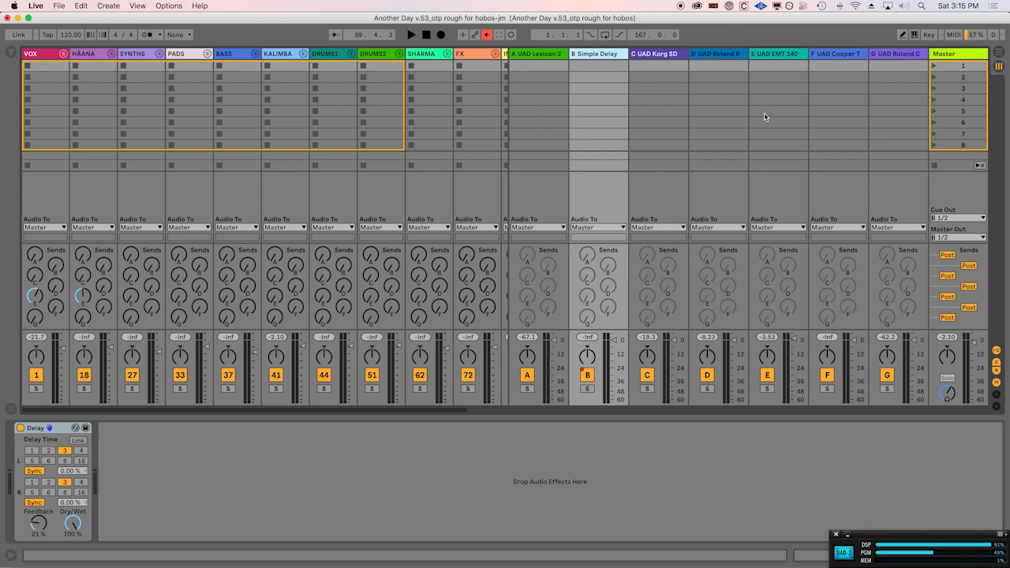
pyautogui.press('Tab')
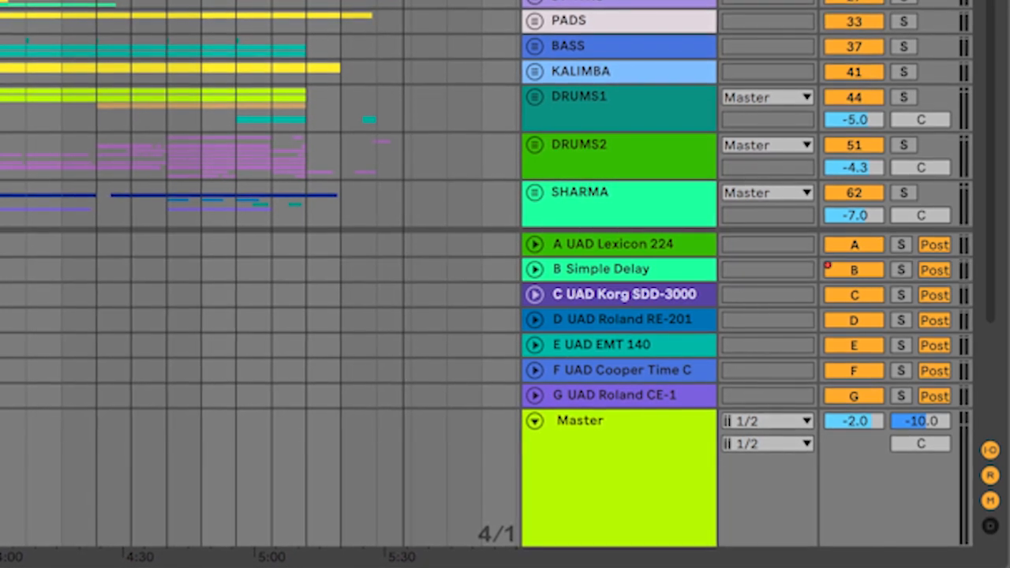
pyautogui.click(902, 245)
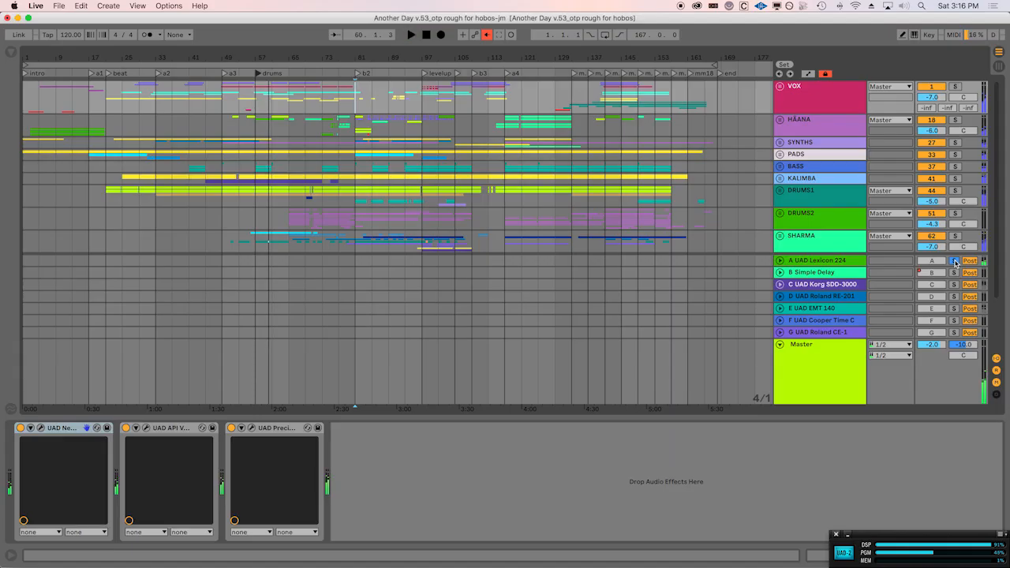
pyautogui.click(901, 246)
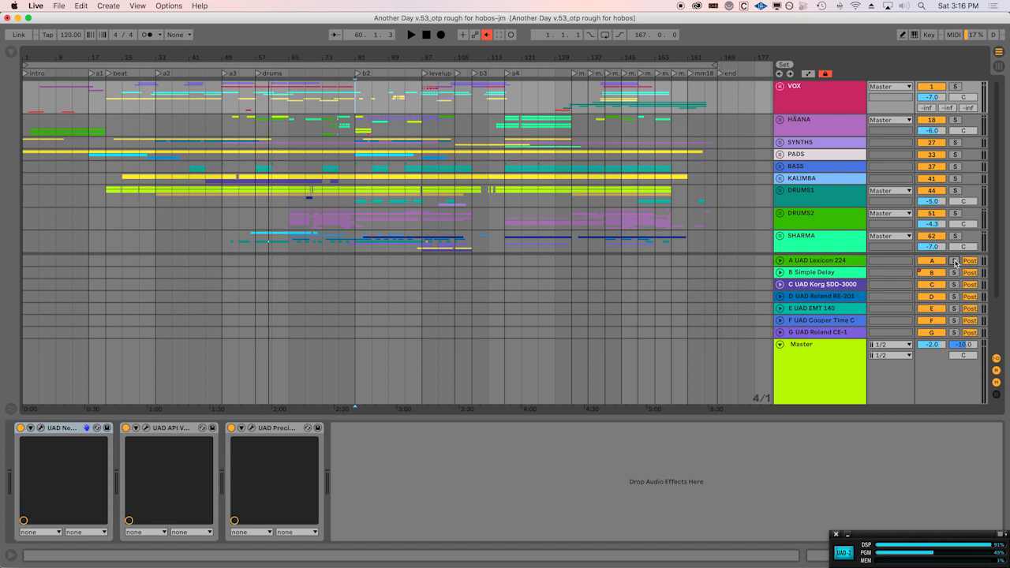
# Reopen the UAD Lexicon 224 window from return track A to review its reverb program and decay settings, and close it.
pyautogui.click(833, 263)
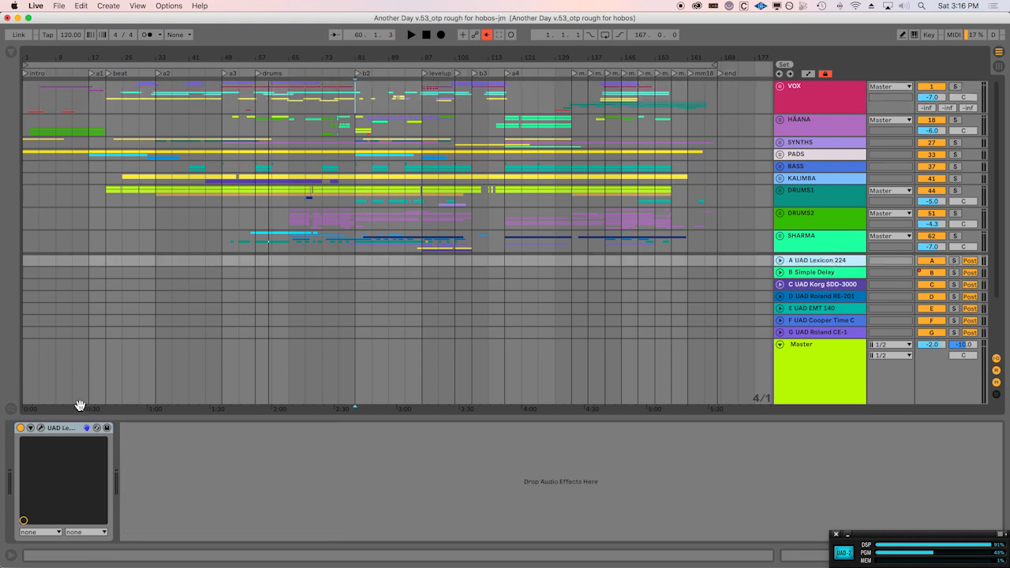
pyautogui.click(40, 427)
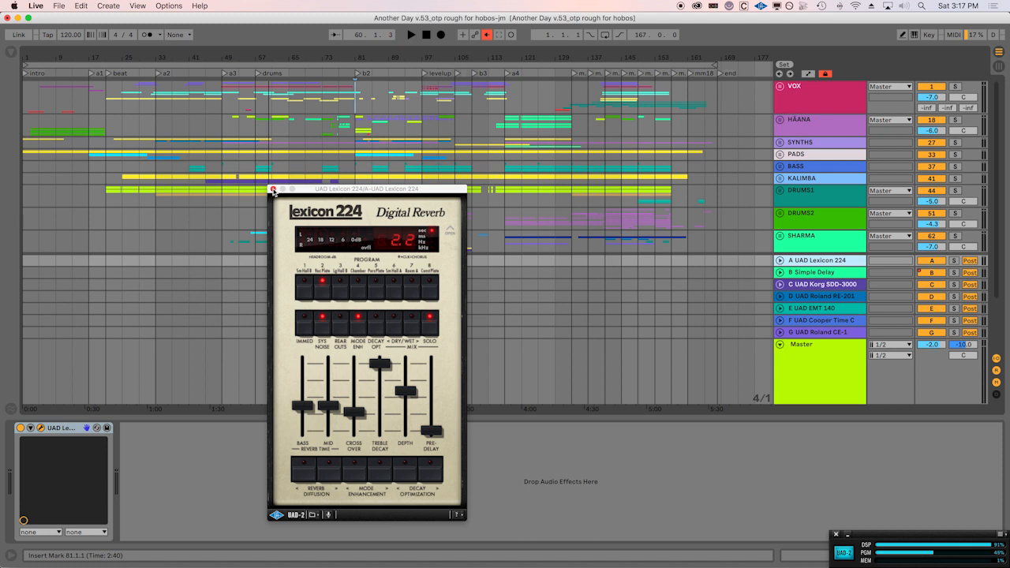
pyautogui.click(272, 189)
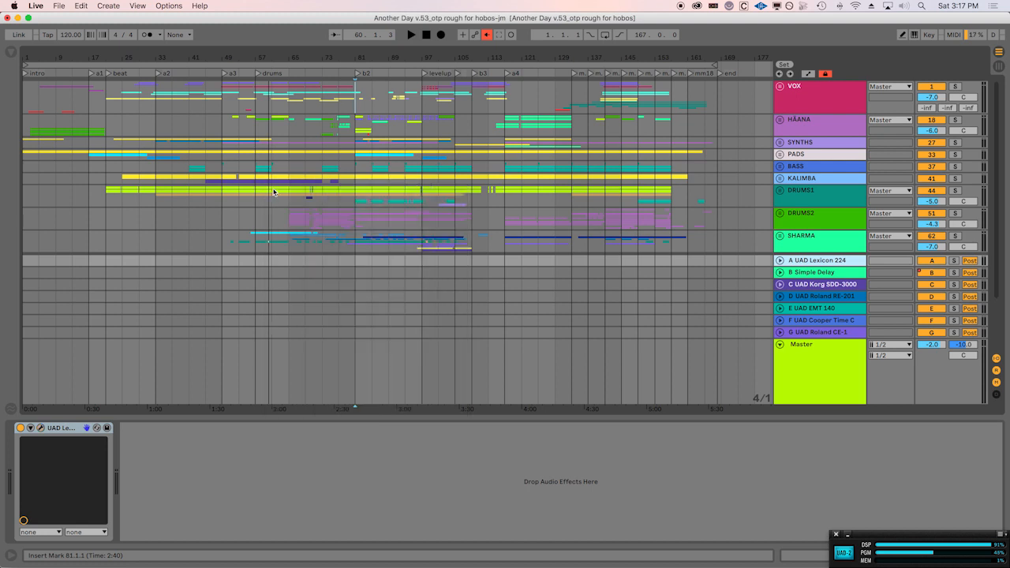